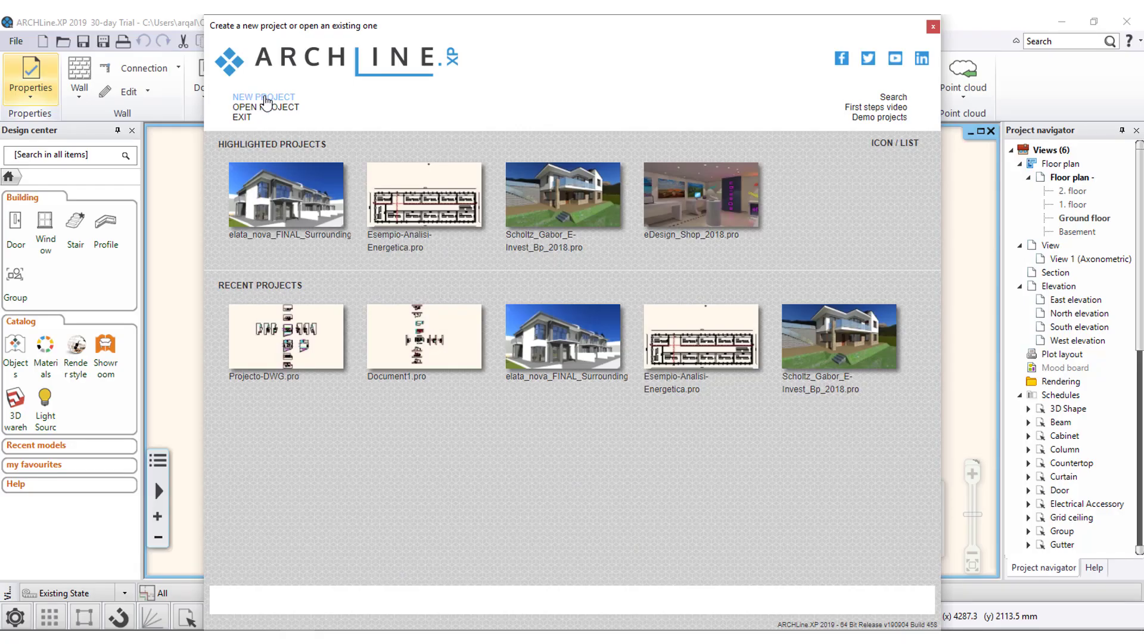
Create a new project with building type Single Family and accept the project properties.
left_click(264, 99)
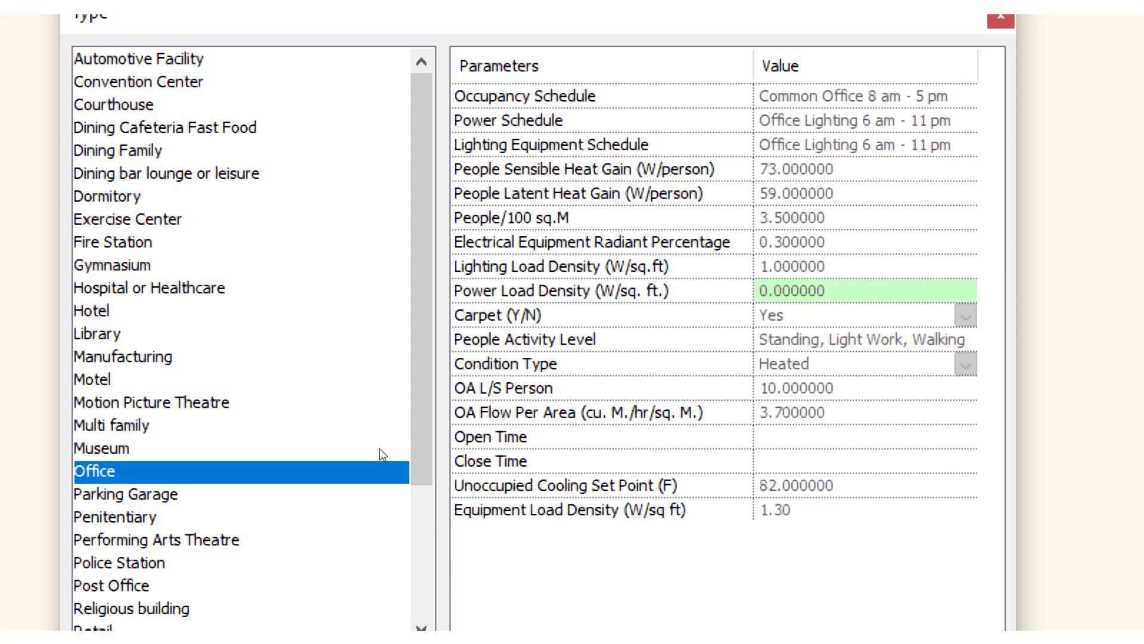
scroll(380, 448, "down", 2)
scroll(379, 427, "down", 1)
key("s")
key("i")
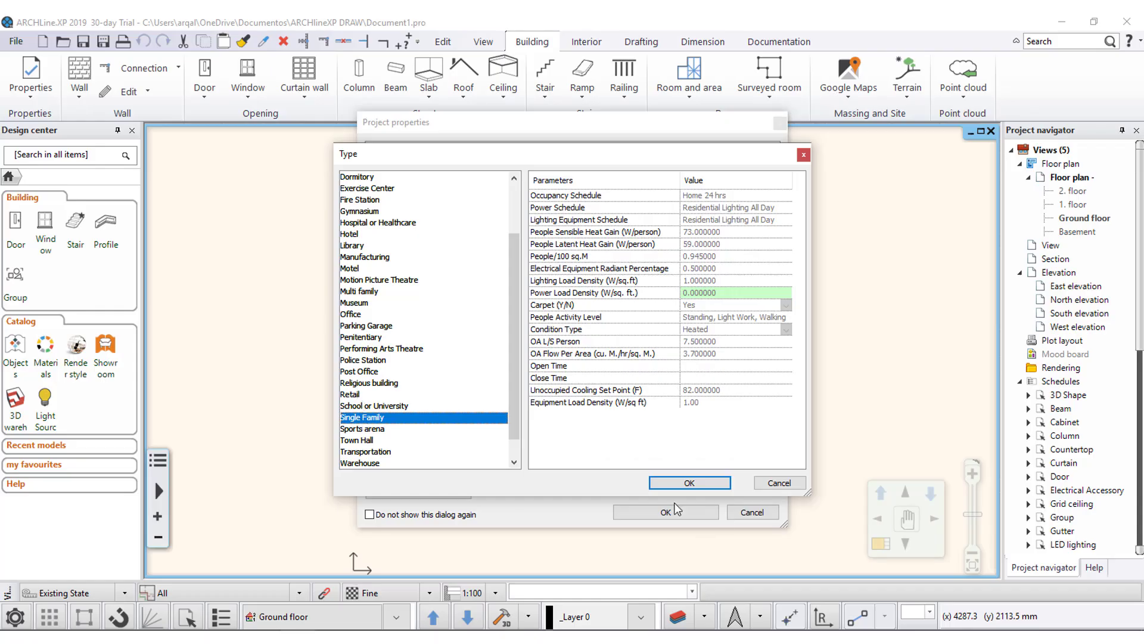
left_click(679, 483)
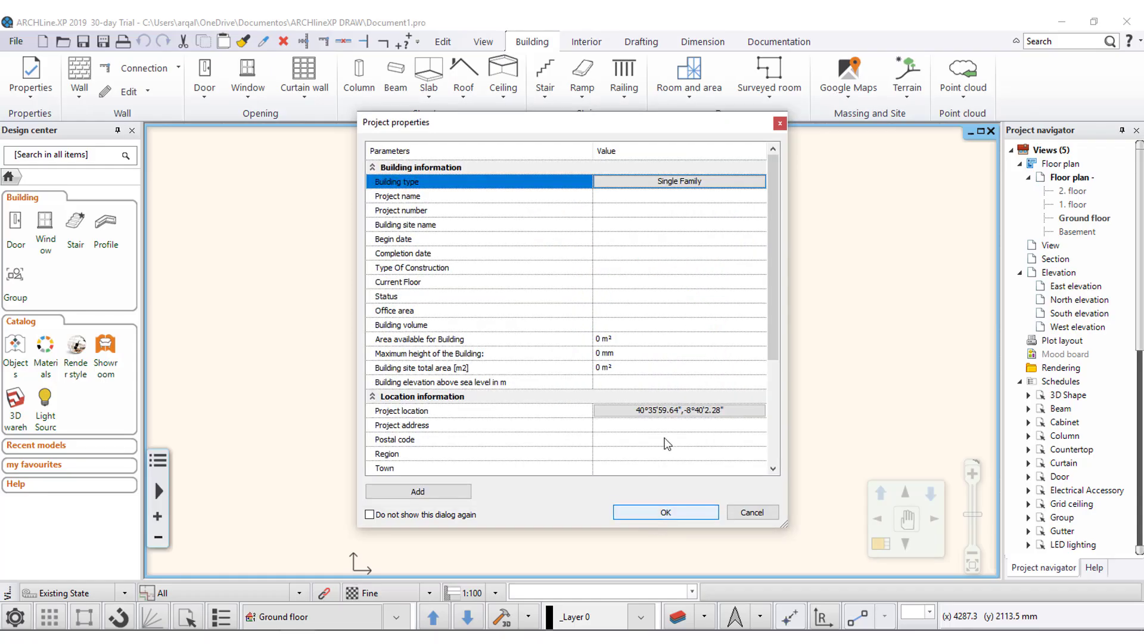
left_click(667, 510)
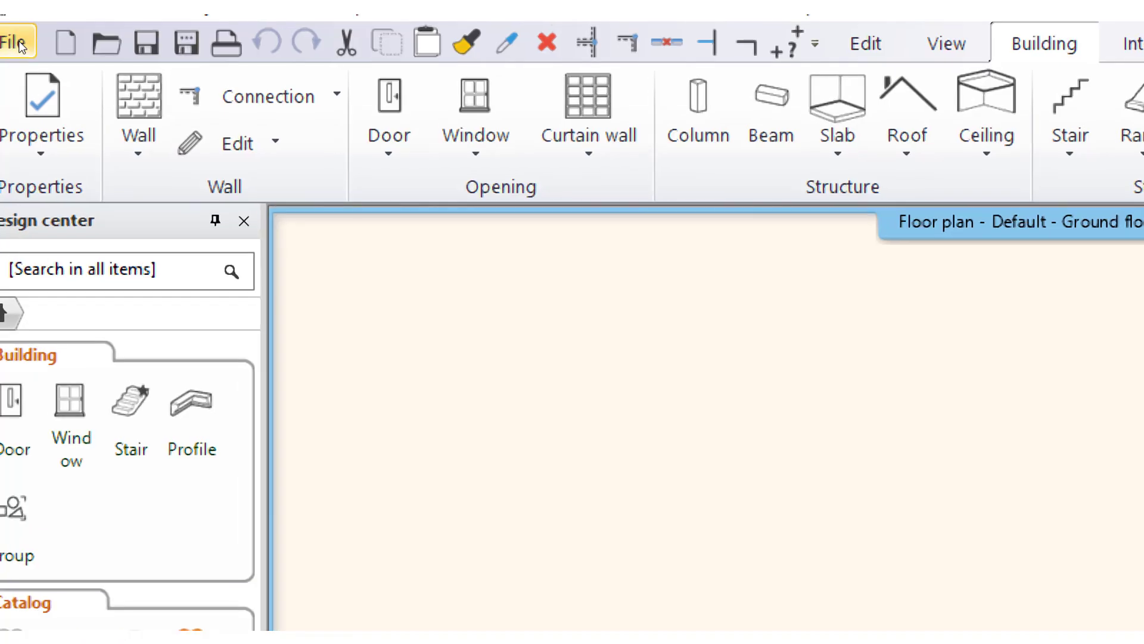
Start a PDF geometry import from the File menu's Import options.
left_click(20, 45)
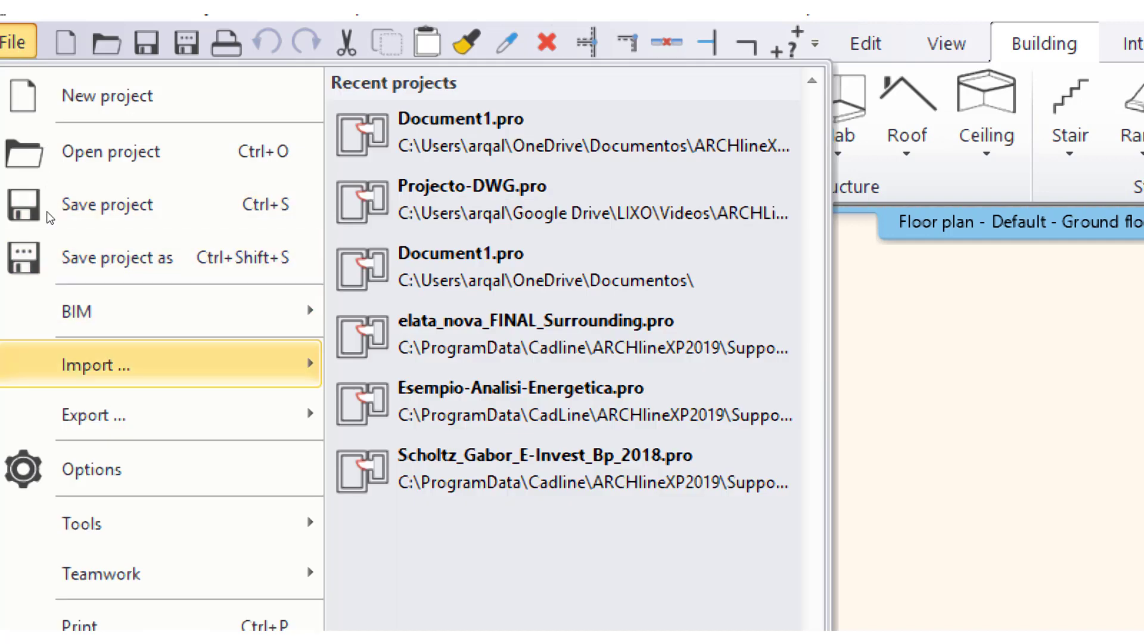
mouse_move(91, 332)
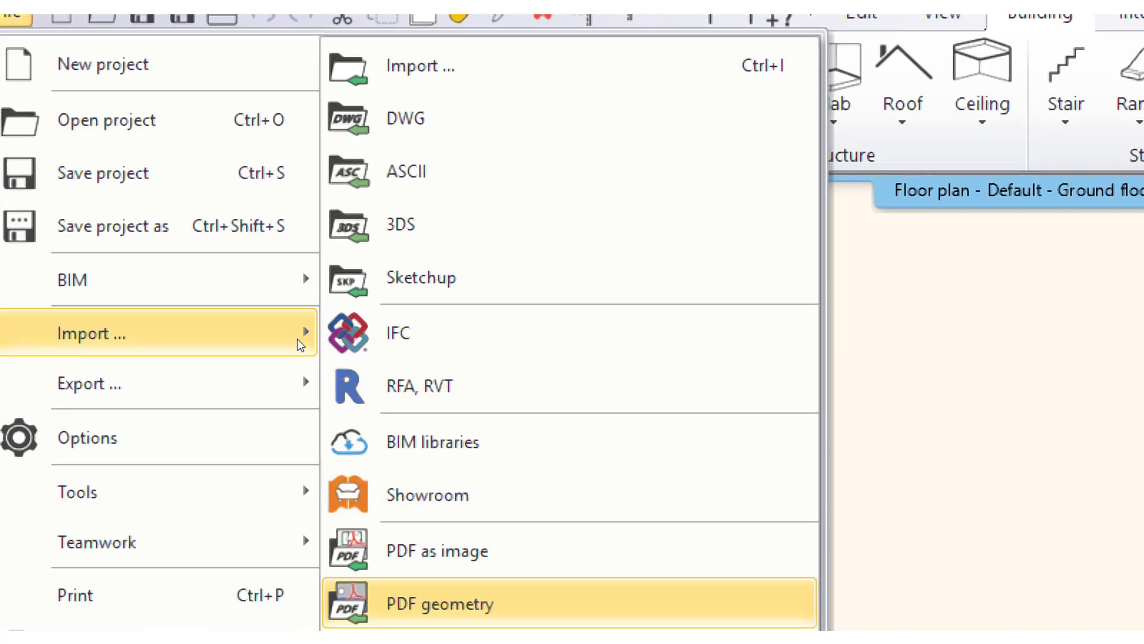
key("Up")
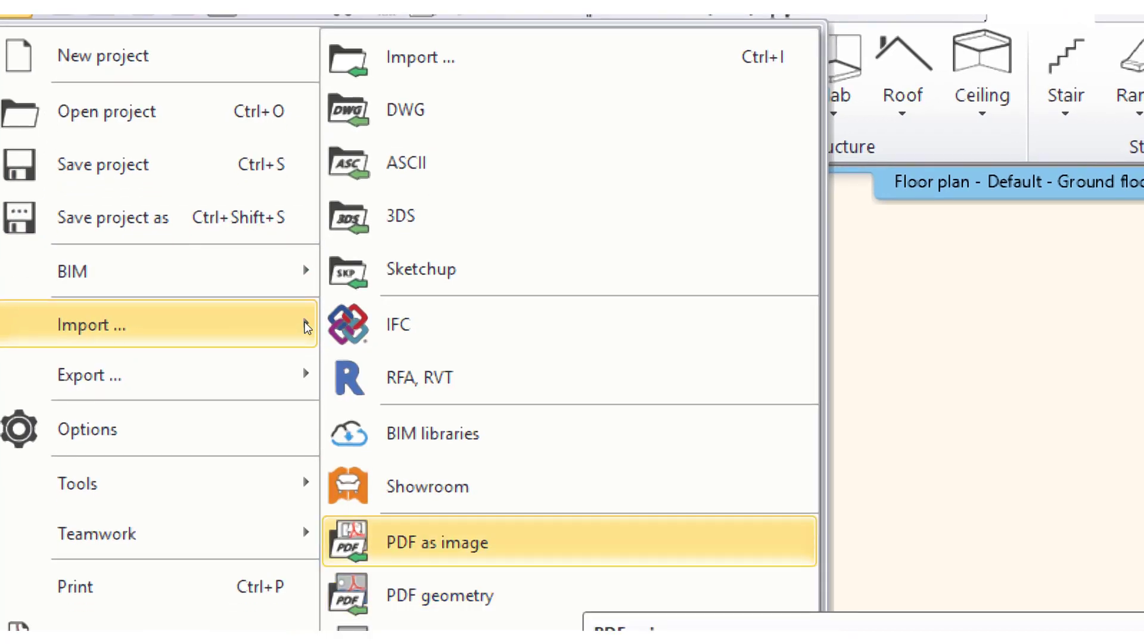
key("Down")
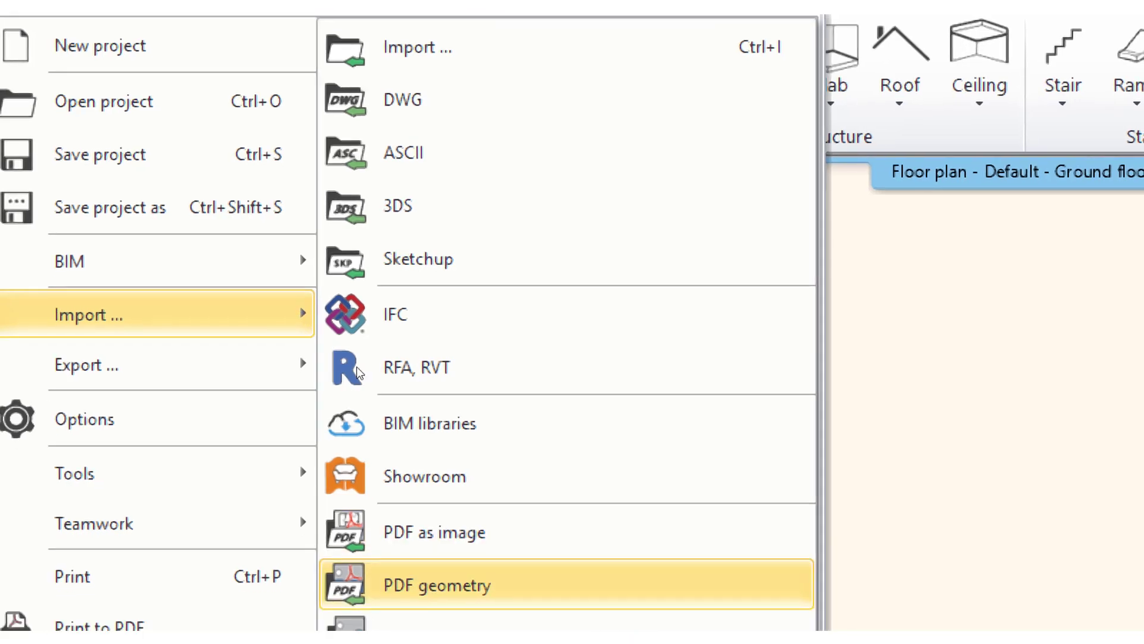
key("Down")
key("Down")
key("Down")
key("Up")
key("Up")
key("Up")
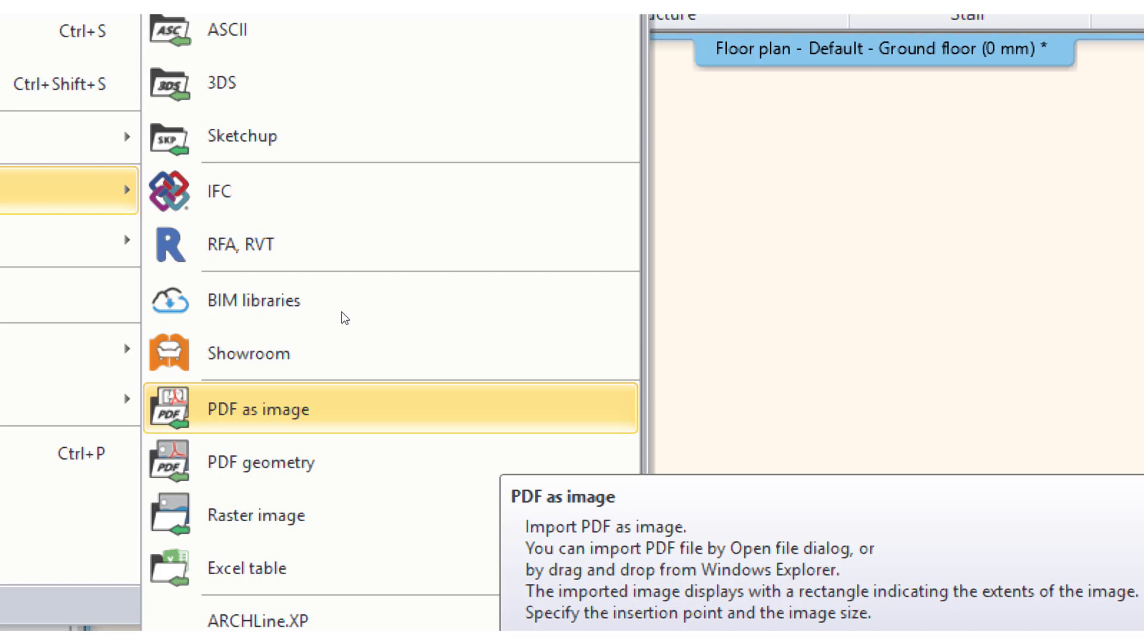
key("Down")
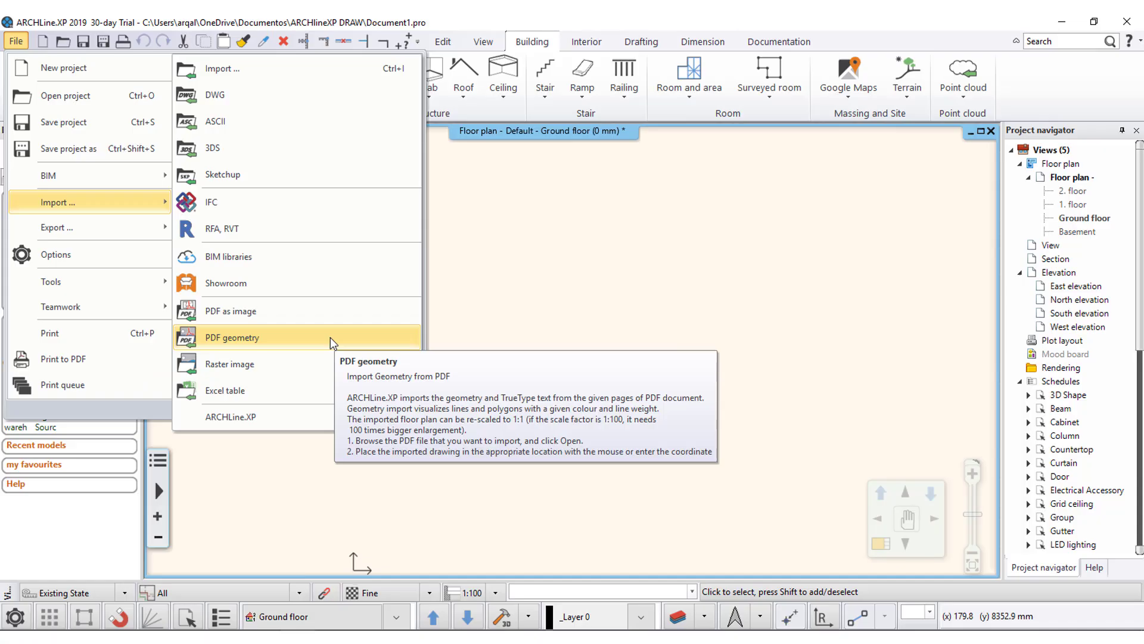
left_click(219, 339)
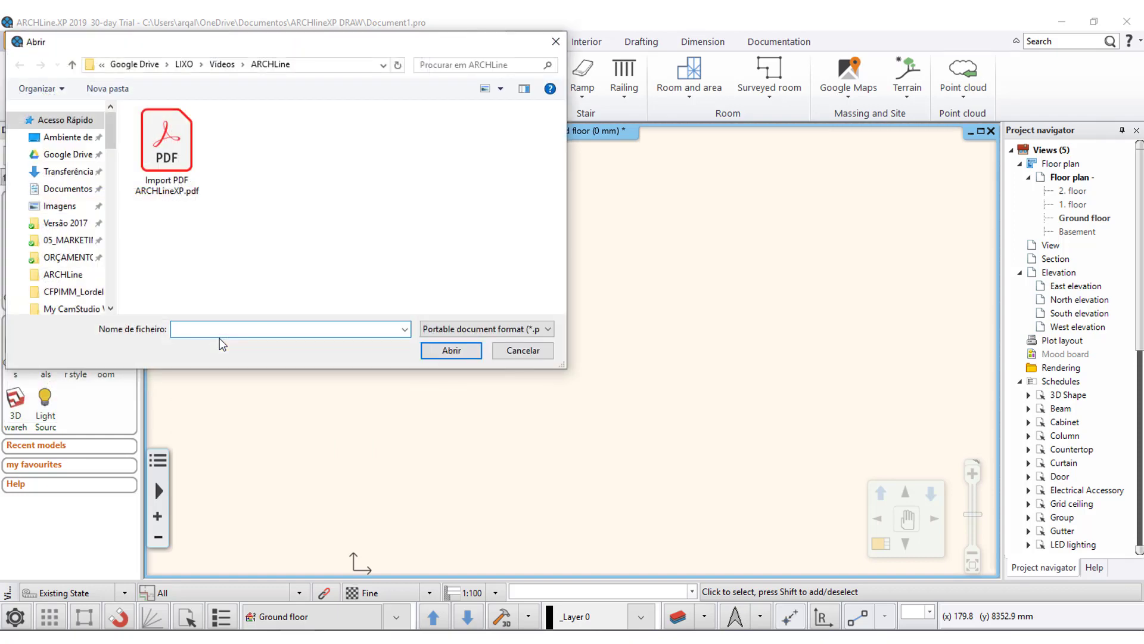
Pick Import PDF ARCHLineXP.pdf and open it in Adobe Acrobat Reader DC for preview.
double_click(174, 164)
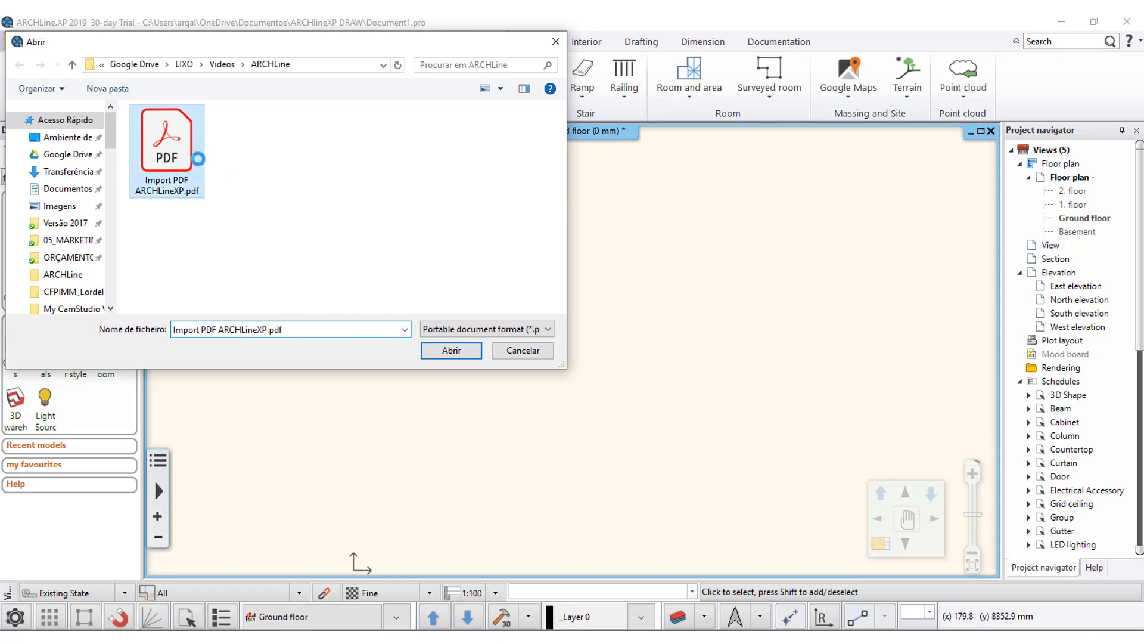
right_click(234, 159)
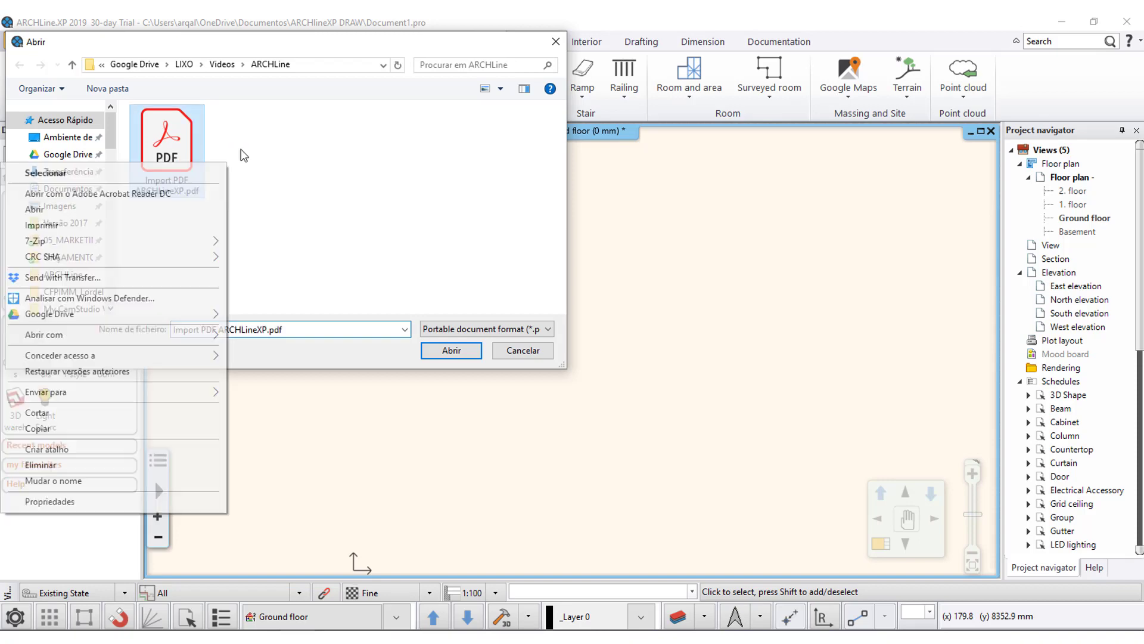
left_click(55, 195)
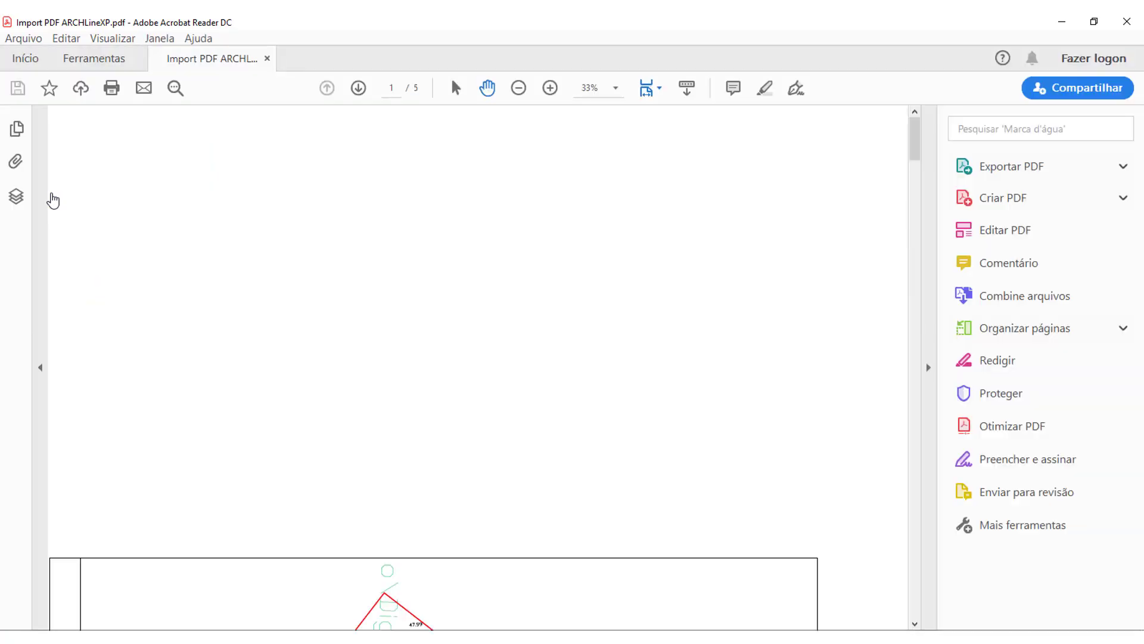
Scroll through pages 1–5 of the PDF in Acrobat Reader, then close Acrobat.
scroll(480, 263, "down", 4)
scroll(480, 271, "down", 2)
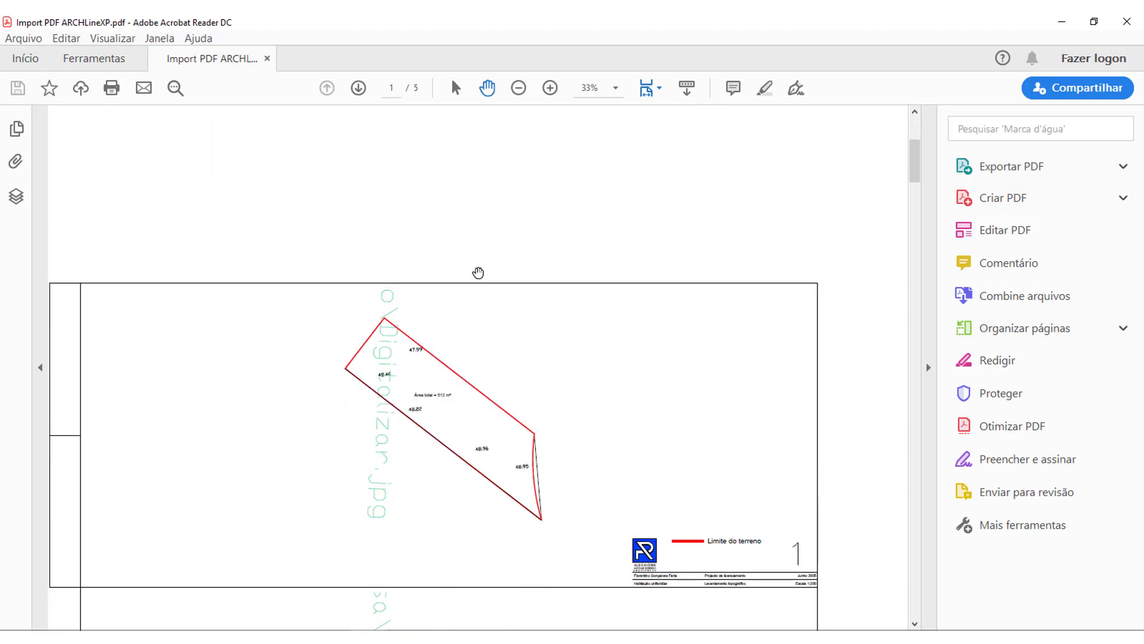
scroll(478, 280, "down", 7)
scroll(478, 281, "down", 7)
scroll(480, 276, "down", 7)
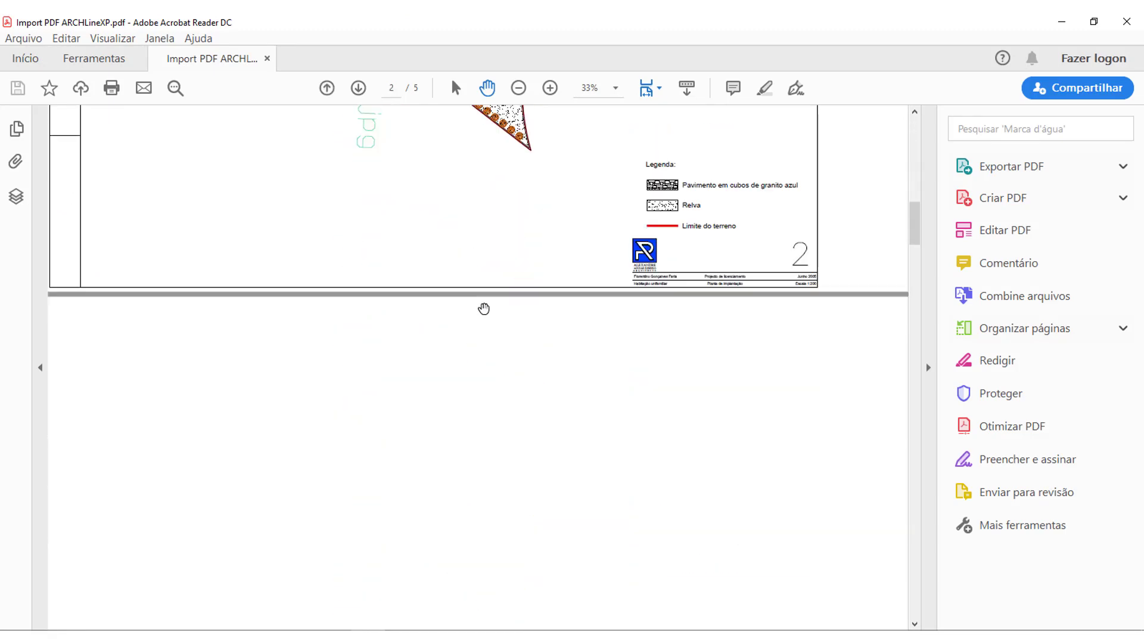
scroll(486, 309, "up", 3)
scroll(510, 262, "up", 5)
scroll(511, 274, "up", 1)
scroll(521, 370, "down", 5)
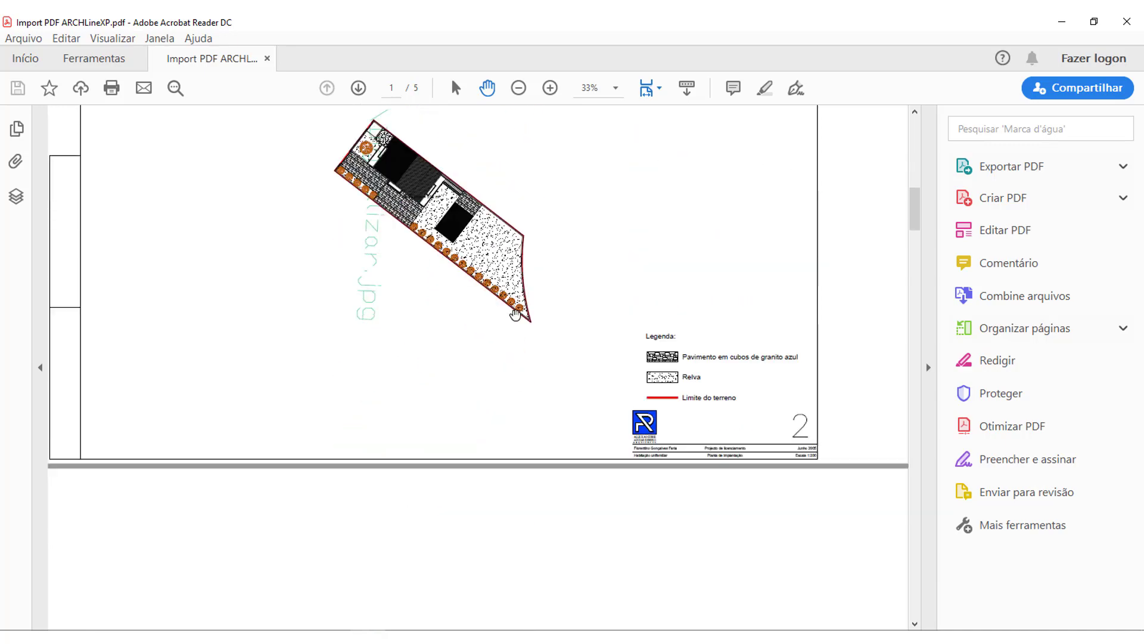
scroll(524, 410, "down", 4)
scroll(524, 409, "down", 3)
scroll(510, 435, "down", 2)
scroll(511, 432, "down", 6)
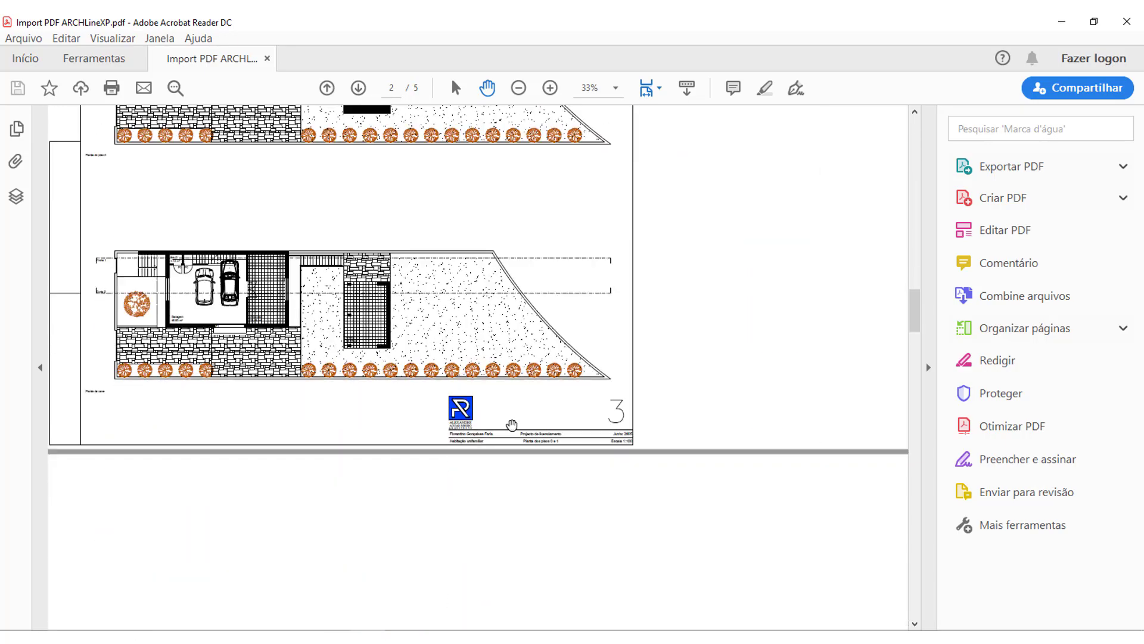
scroll(514, 418, "up", 5)
scroll(504, 407, "up", 1)
scroll(273, 479, "down", 2)
scroll(322, 477, "down", 10)
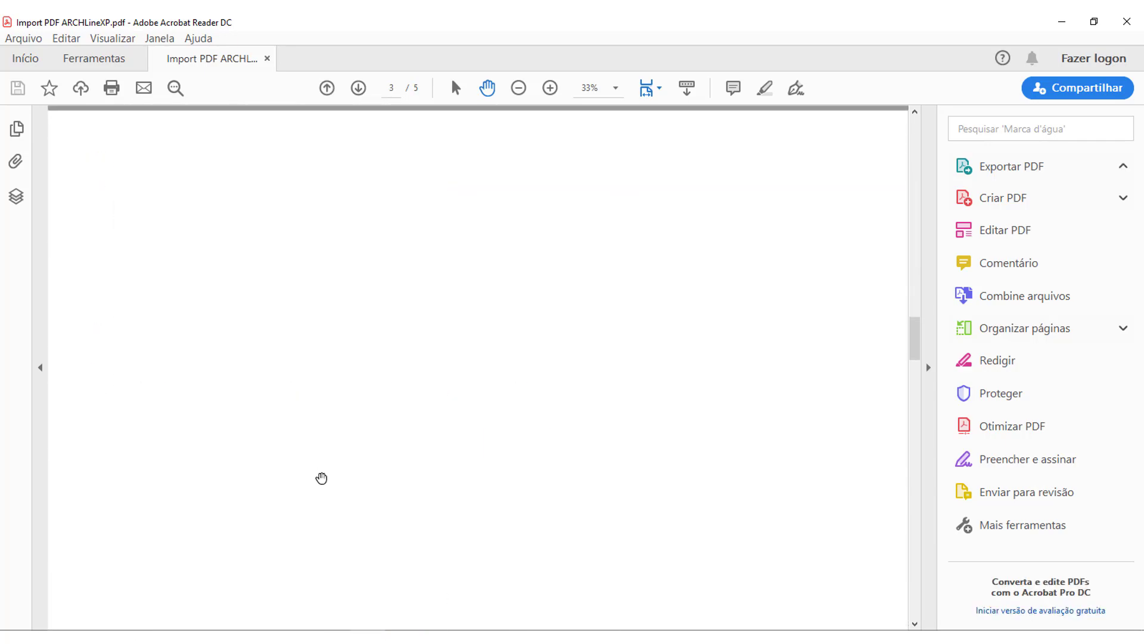
scroll(320, 471, "down", 9)
scroll(314, 467, "down", 2)
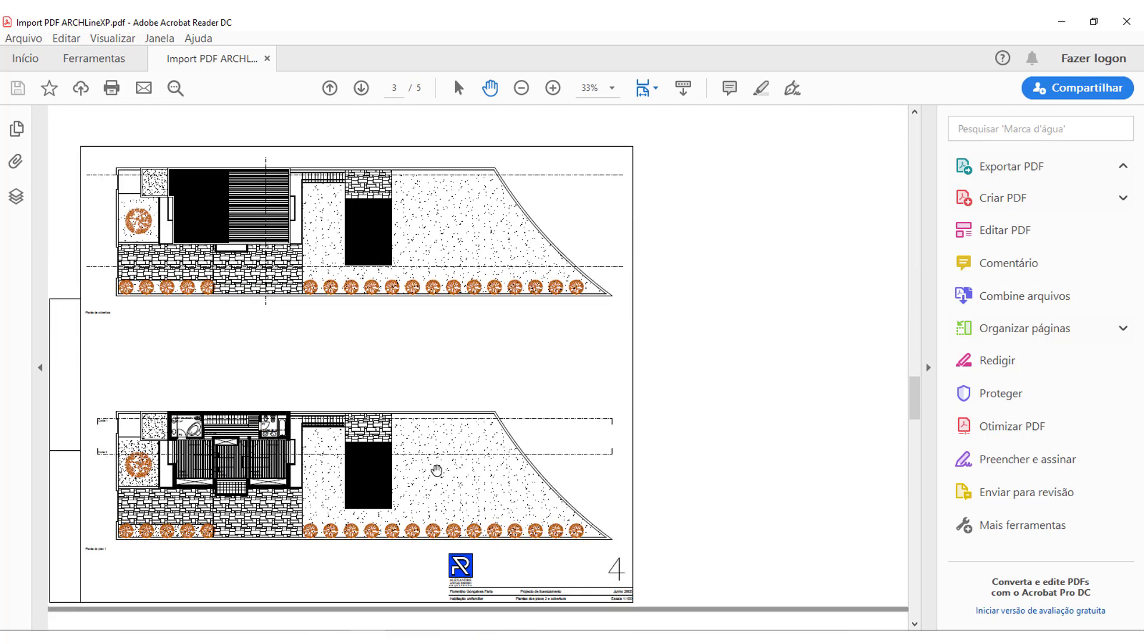
scroll(465, 429, "down", 5)
scroll(485, 397, "down", 5)
scroll(513, 429, "down", 4)
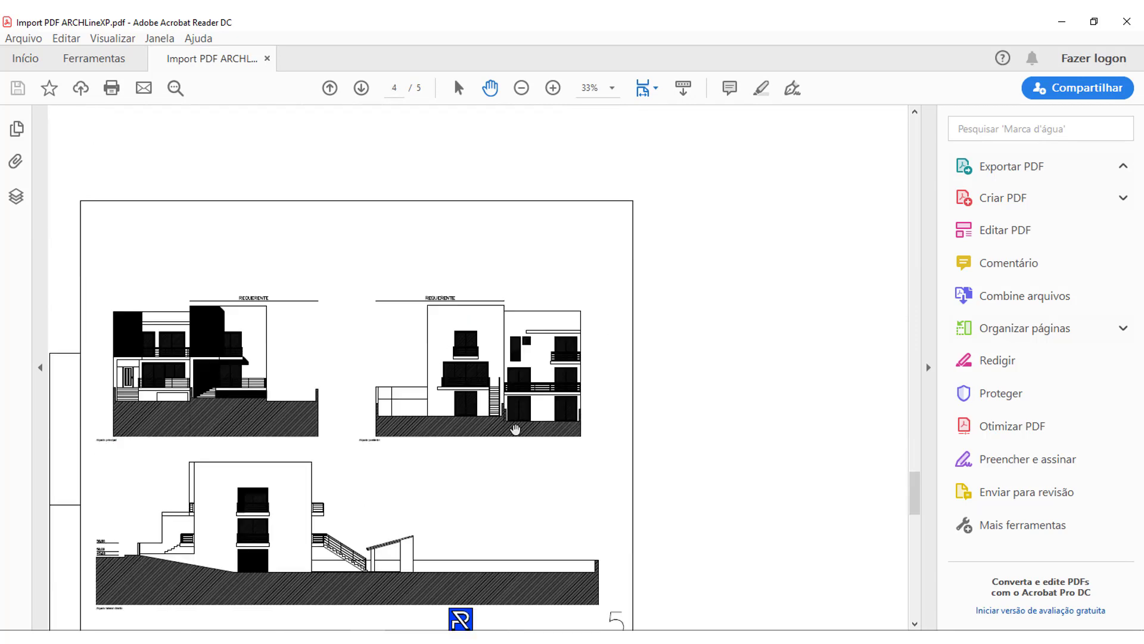
scroll(334, 296, "down", 1)
scroll(554, 329, "down", 2)
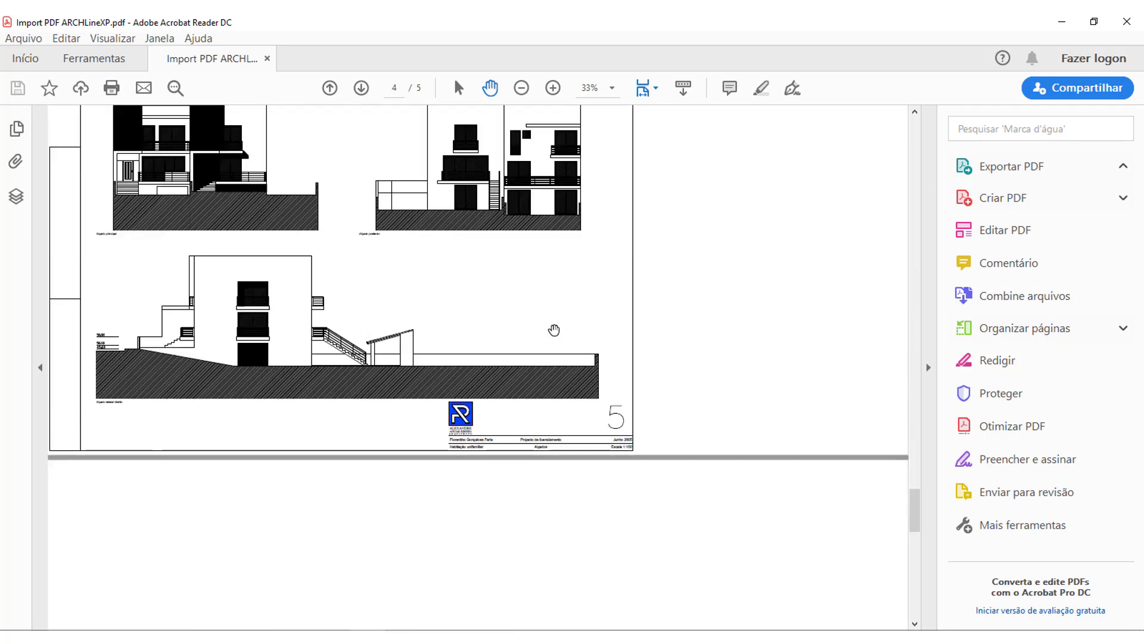
scroll(600, 339, "down", 3)
scroll(600, 339, "down", 2)
scroll(610, 345, "down", 2)
scroll(618, 332, "down", 3)
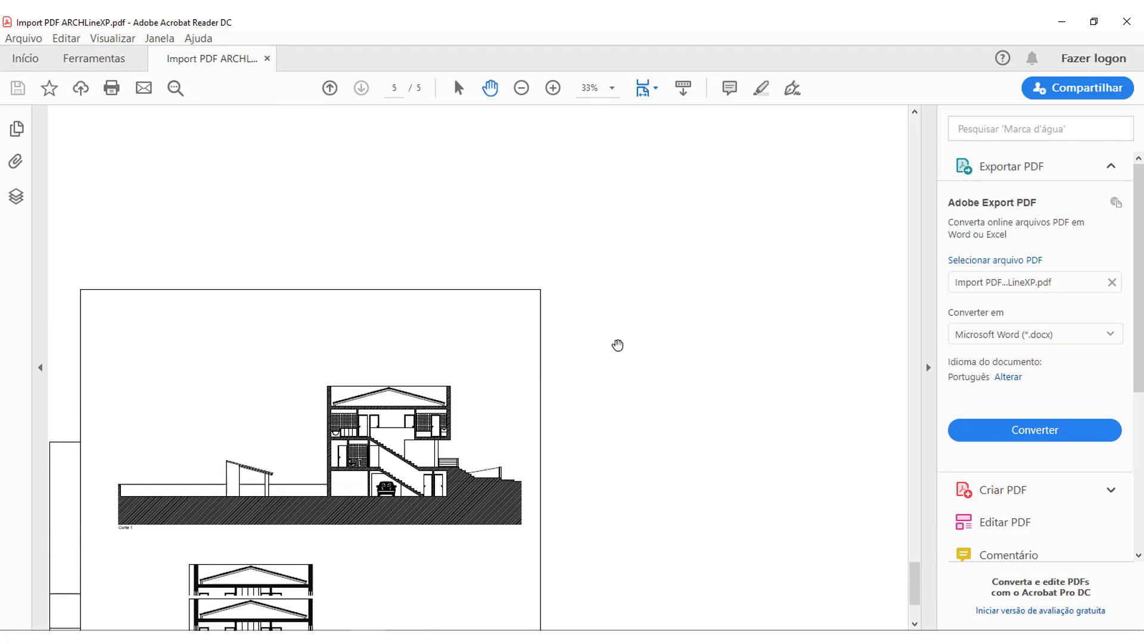
scroll(618, 342, "down", 2)
scroll(618, 352, "down", 1)
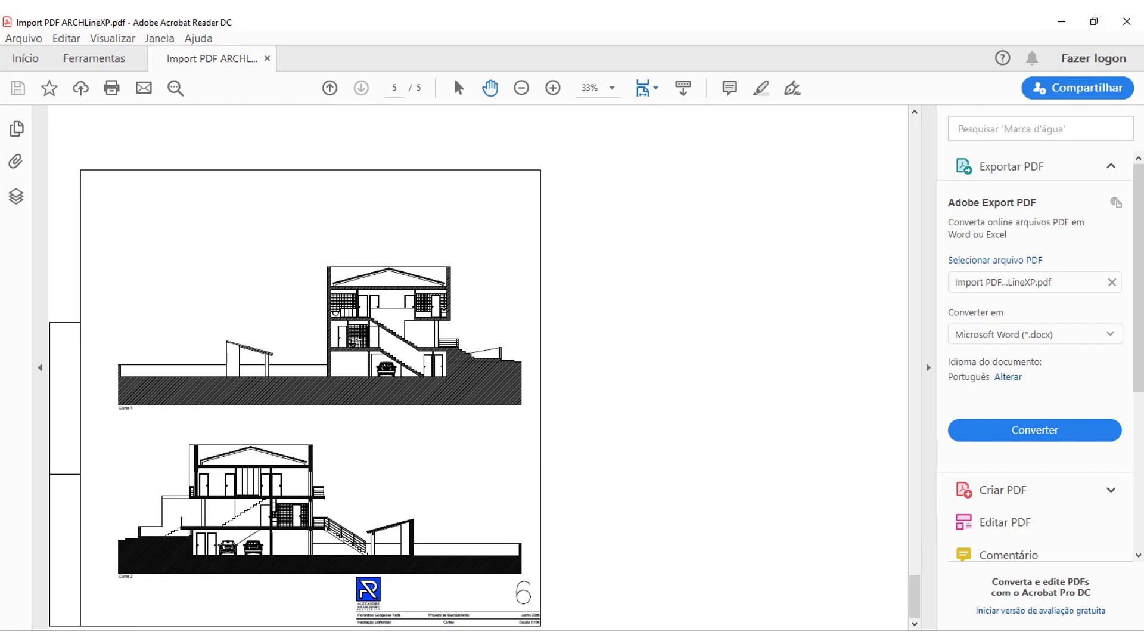
left_click(1135, 23)
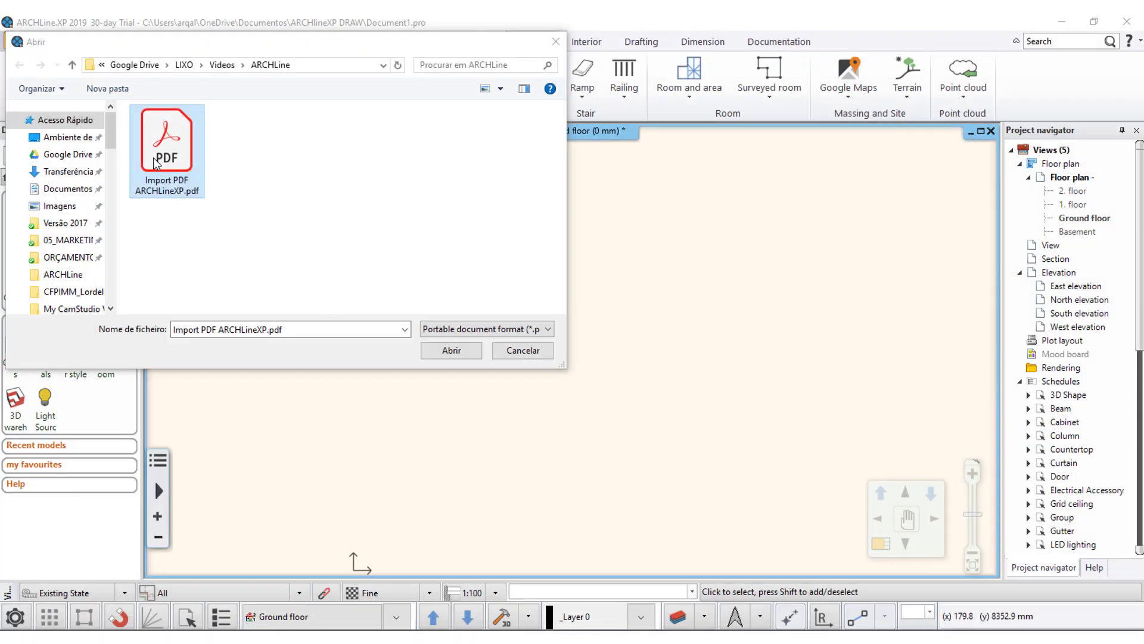
Import only page 2 of Import PDF ARCHLineXP.pdf using the Selected pages option.
left_click(156, 156)
left_click(445, 349)
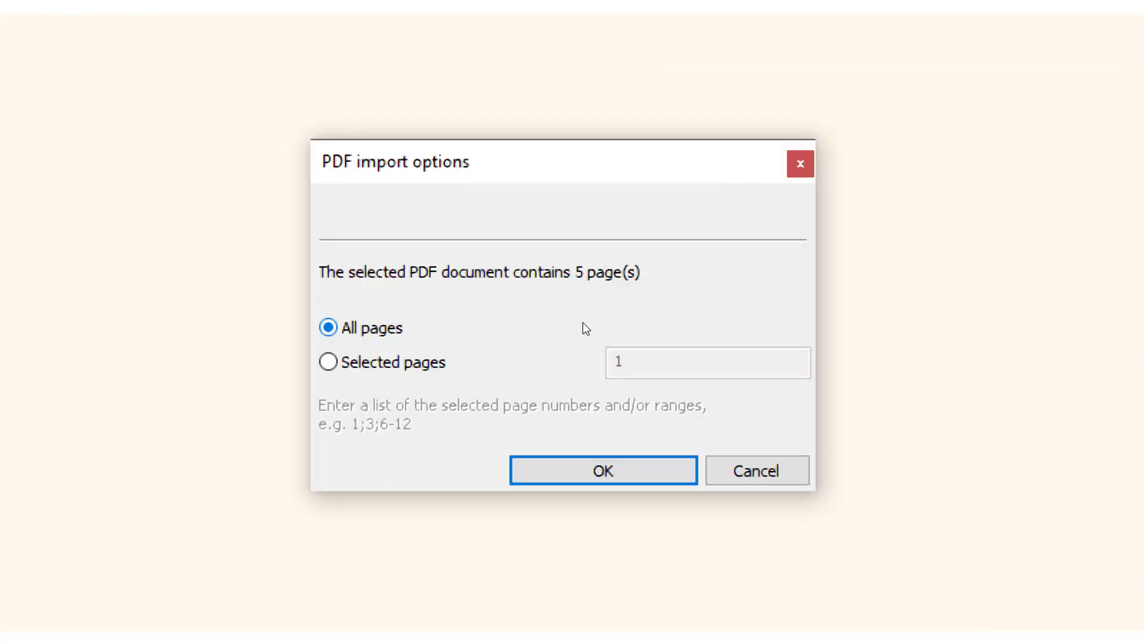
left_click(478, 351)
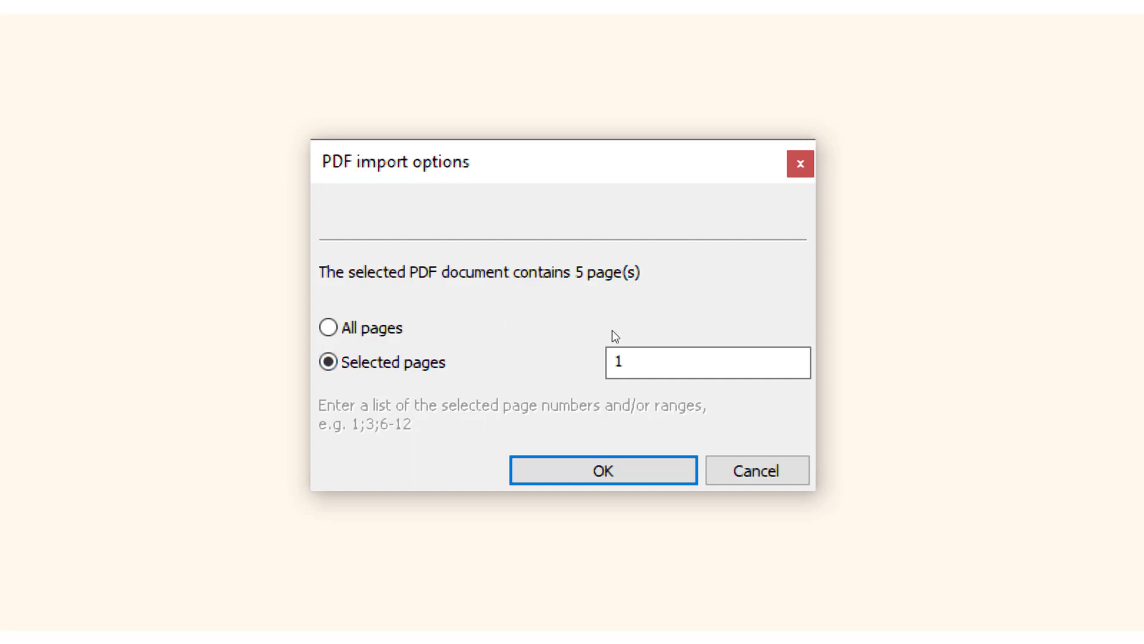
left_click_drag(617, 355, 584, 348)
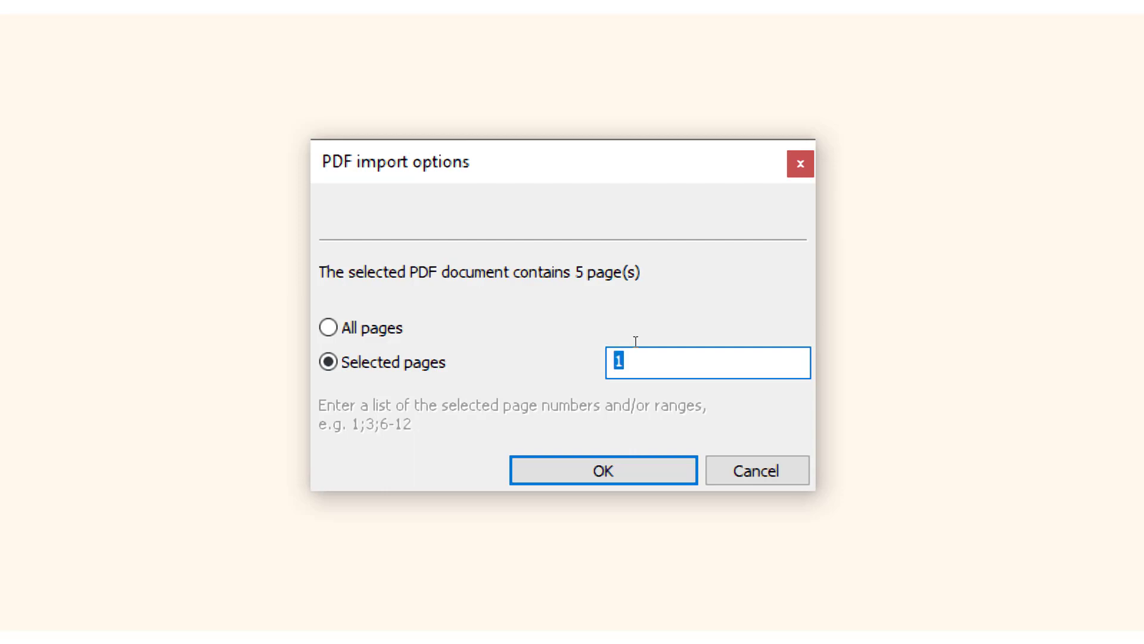
key("BackSpace")
type("2-")
type("5")
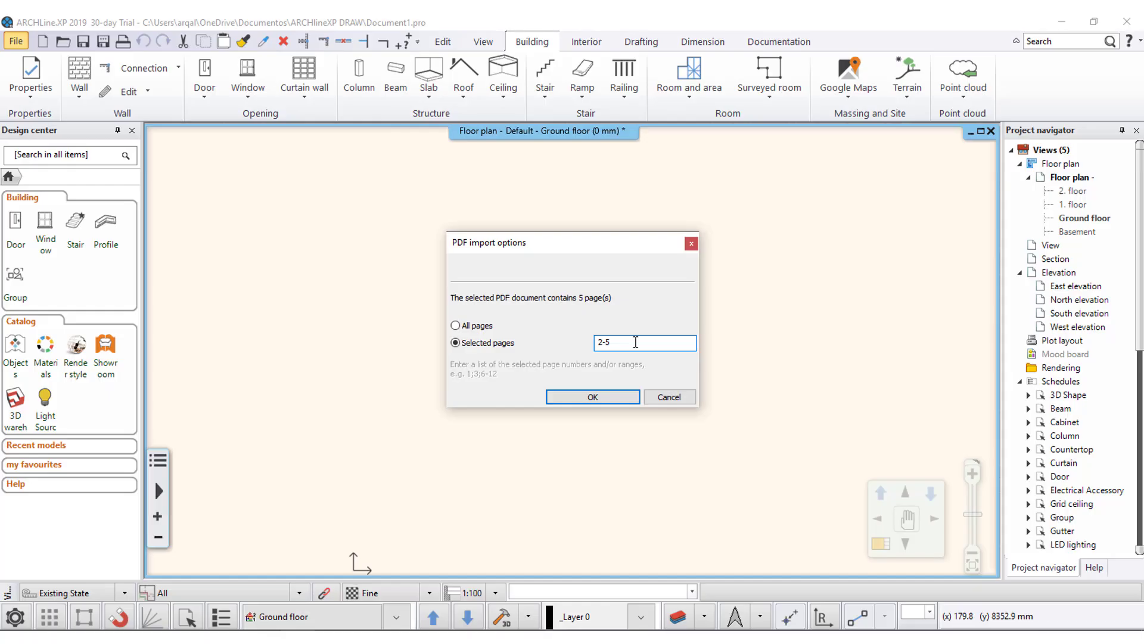
key("BackSpace")
key("BackSpace")
left_click(606, 402)
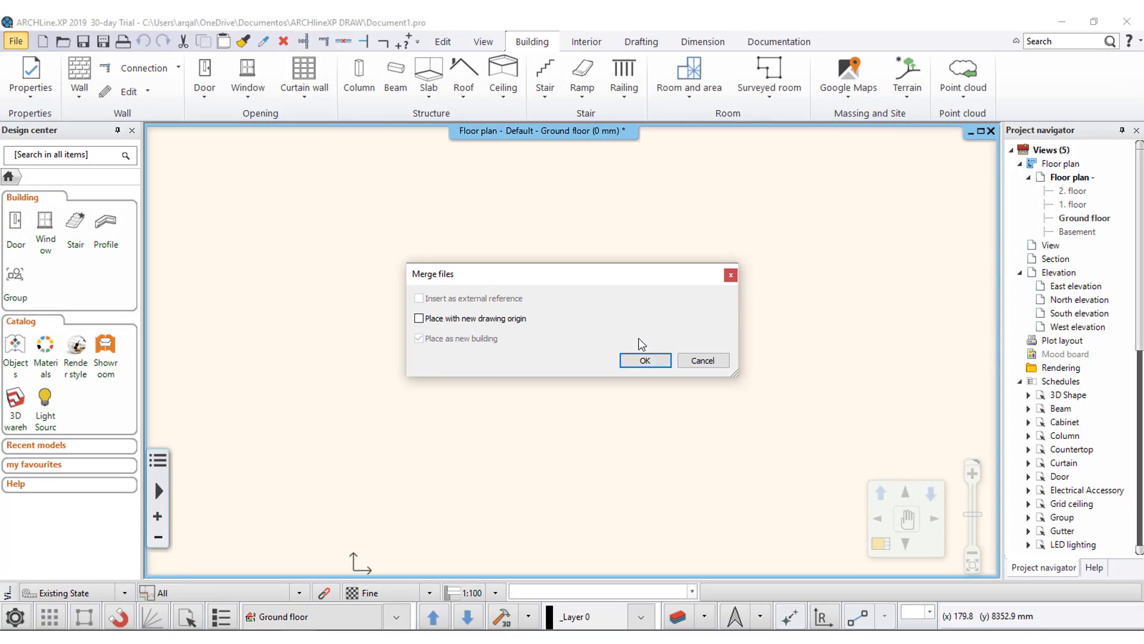
Accept the Merge files settings to place PDF page 2 on the ground floor plan.
left_click(646, 360)
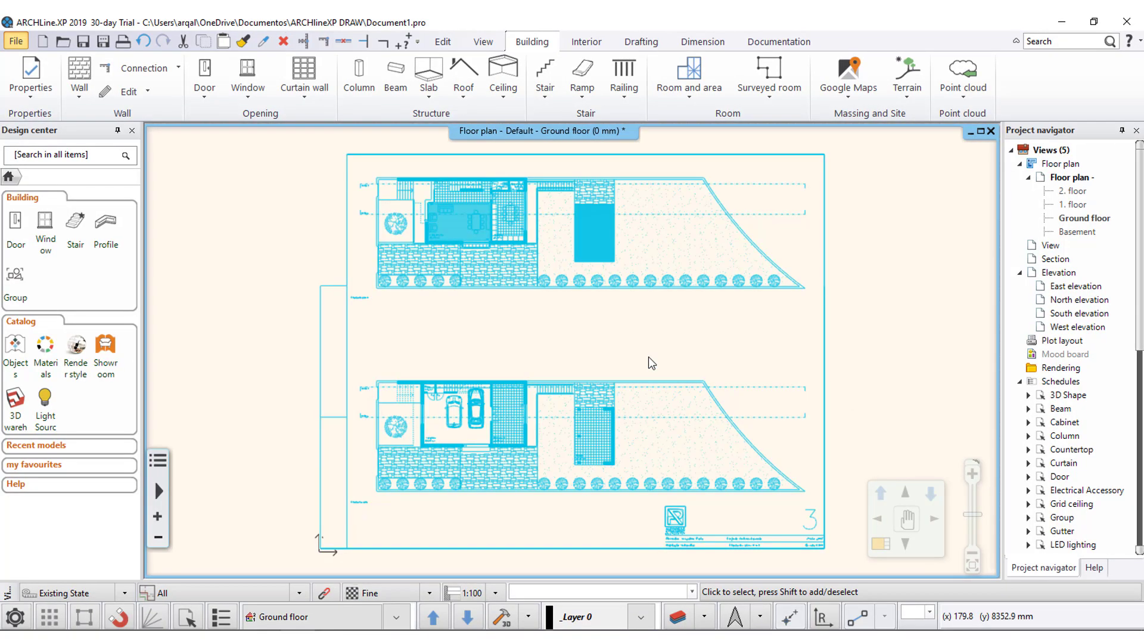
key("Escape")
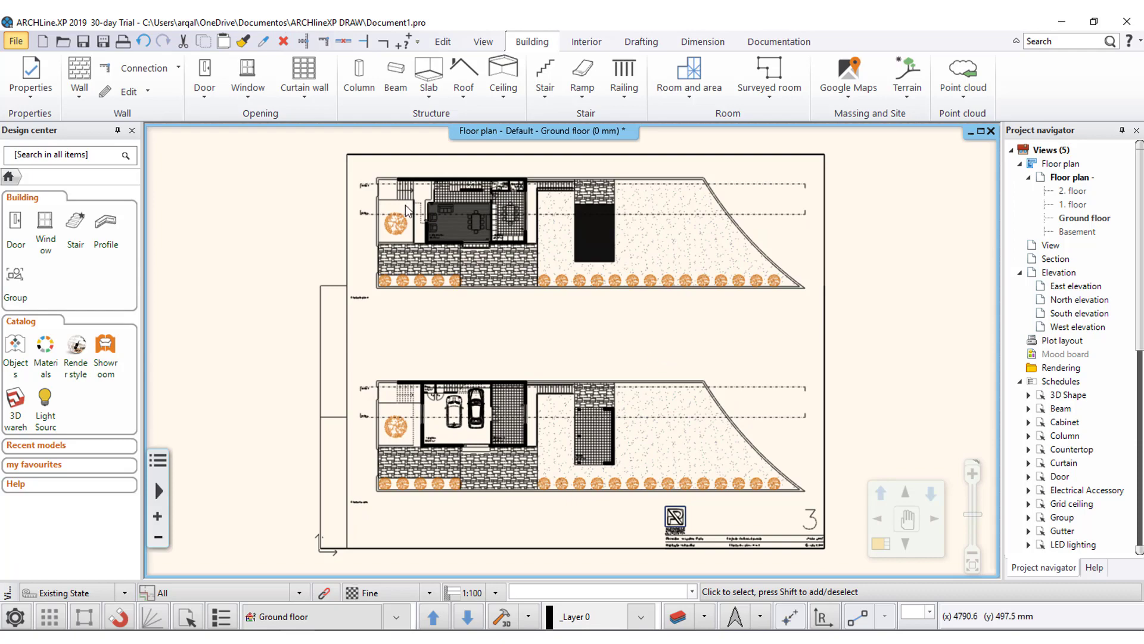
scroll(405, 205, "up", 3)
scroll(559, 250, "up", 2)
scroll(518, 298, "up", 1)
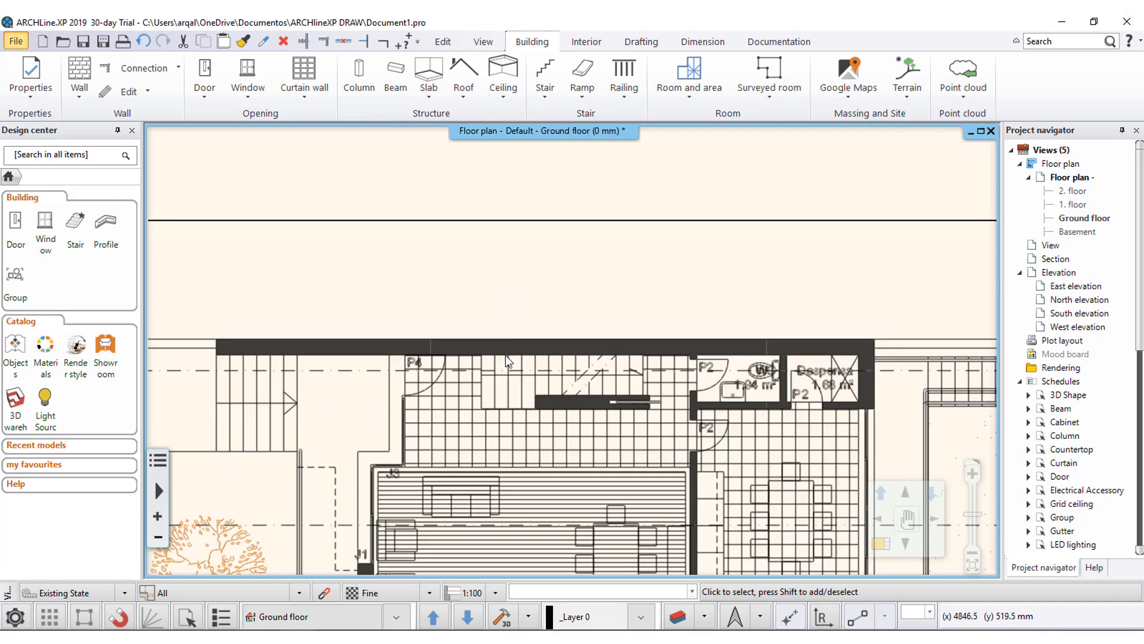
Select the imported drawing and zoom out to show both floor plans.
left_click(535, 340)
scroll(535, 339, "down", 2)
scroll(535, 340, "down", 1)
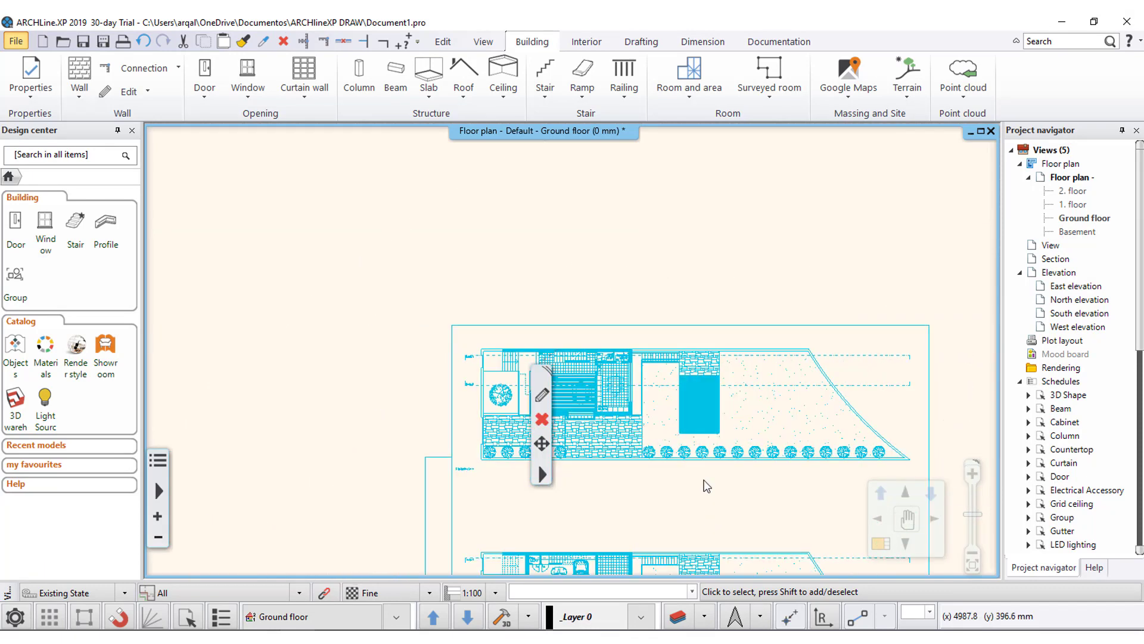
scroll(535, 340, "down", 1)
scroll(534, 340, "down", 1)
middle_click_drag(545, 369, 463, 244)
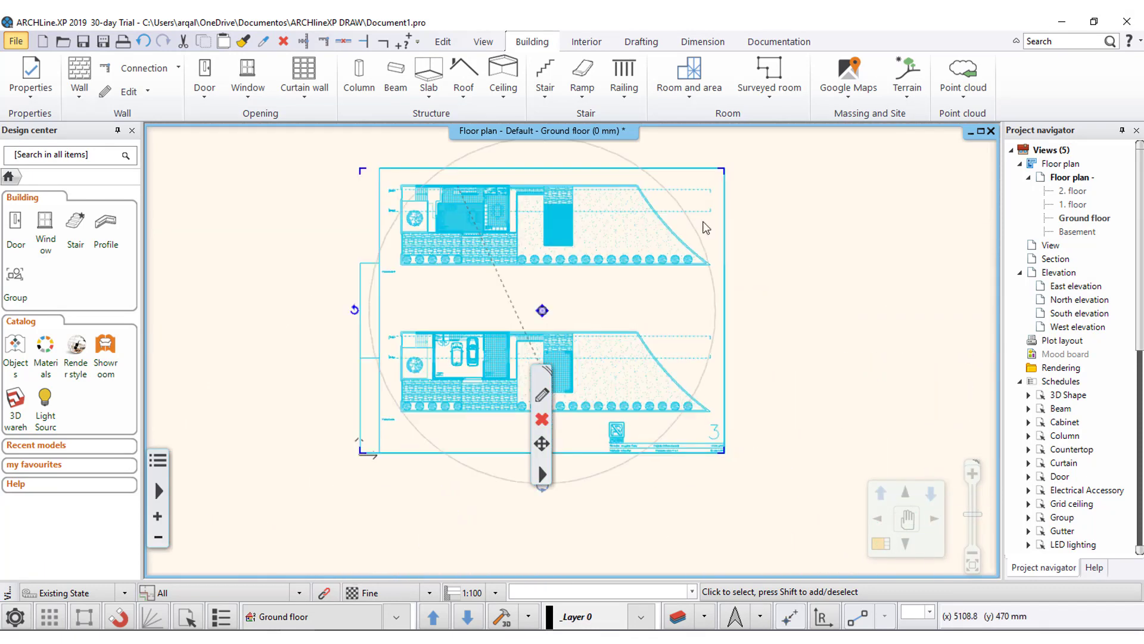
Reselect the imported drawing, ending with the whole drawing group selected.
key("Escape")
left_click(667, 169)
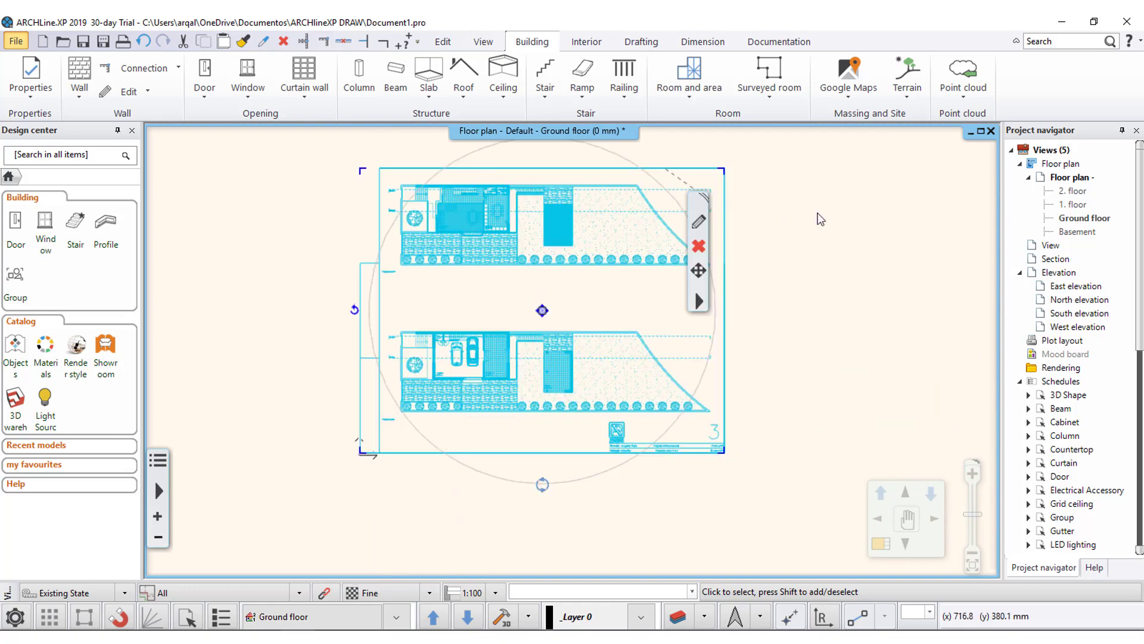
key("Escape")
scroll(519, 209, "up", 2)
left_click(502, 245)
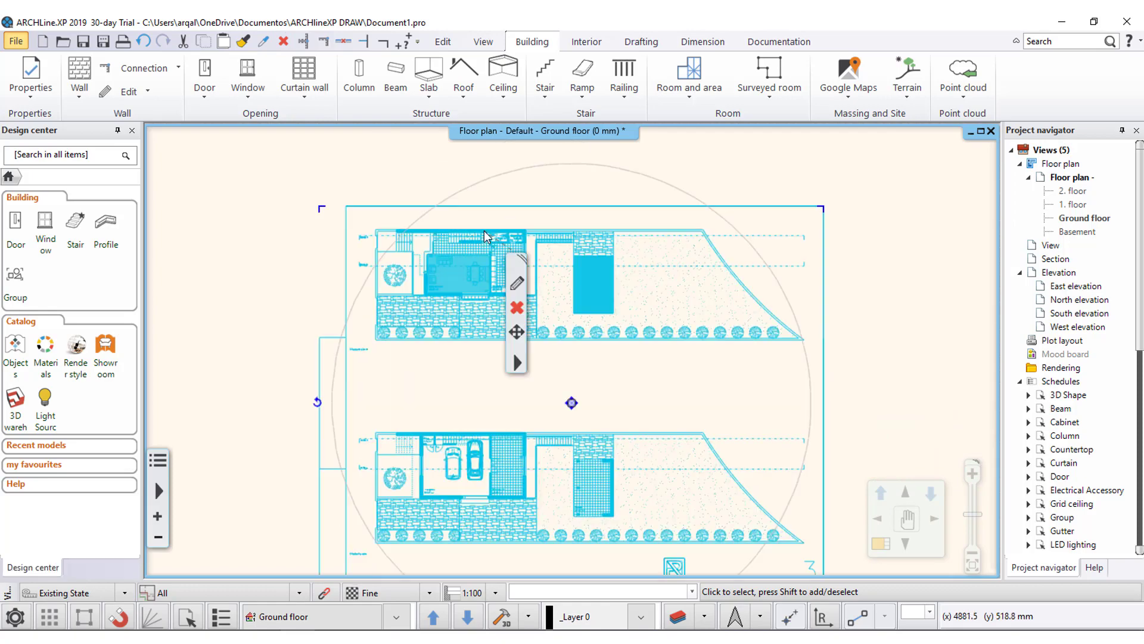
key("Escape")
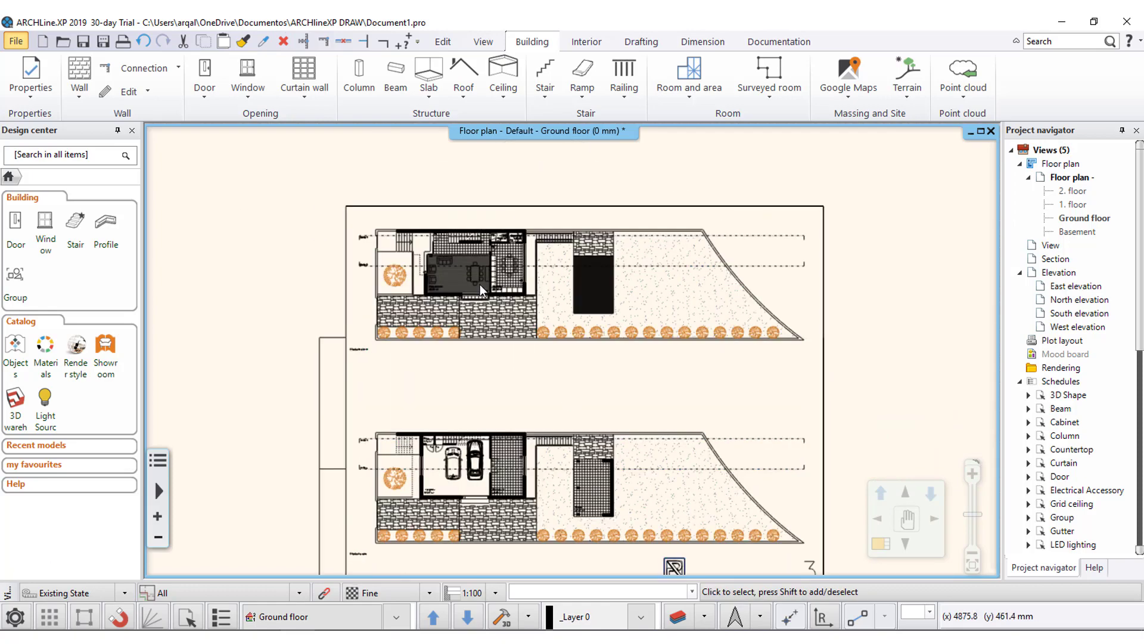
left_click(480, 284)
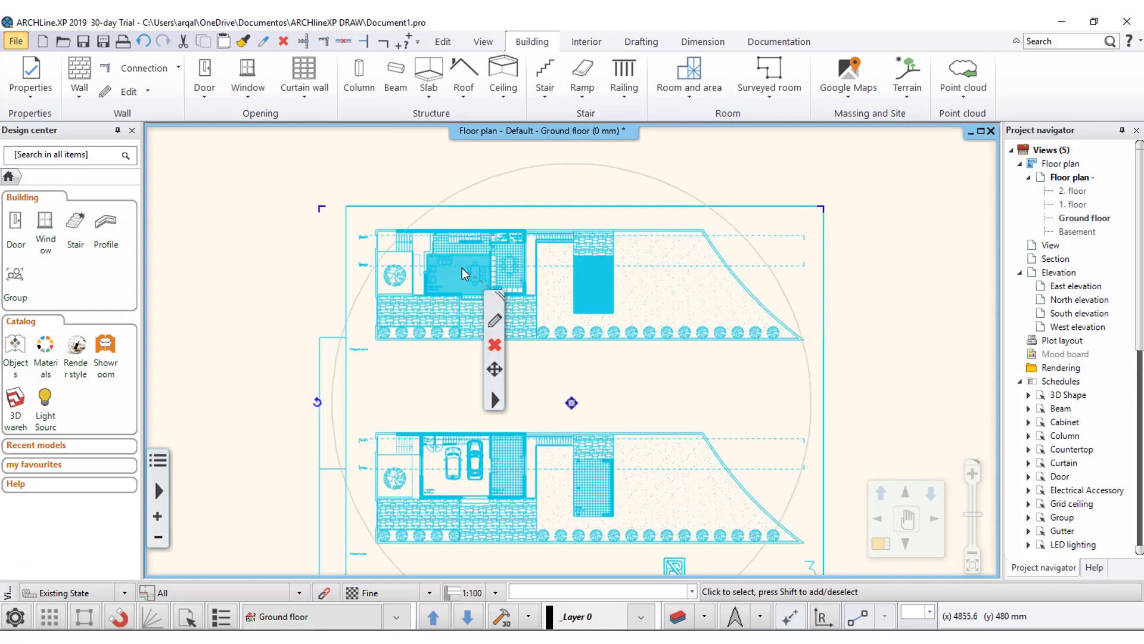
Explode the imported drawing group into separate elements.
right_click(462, 267)
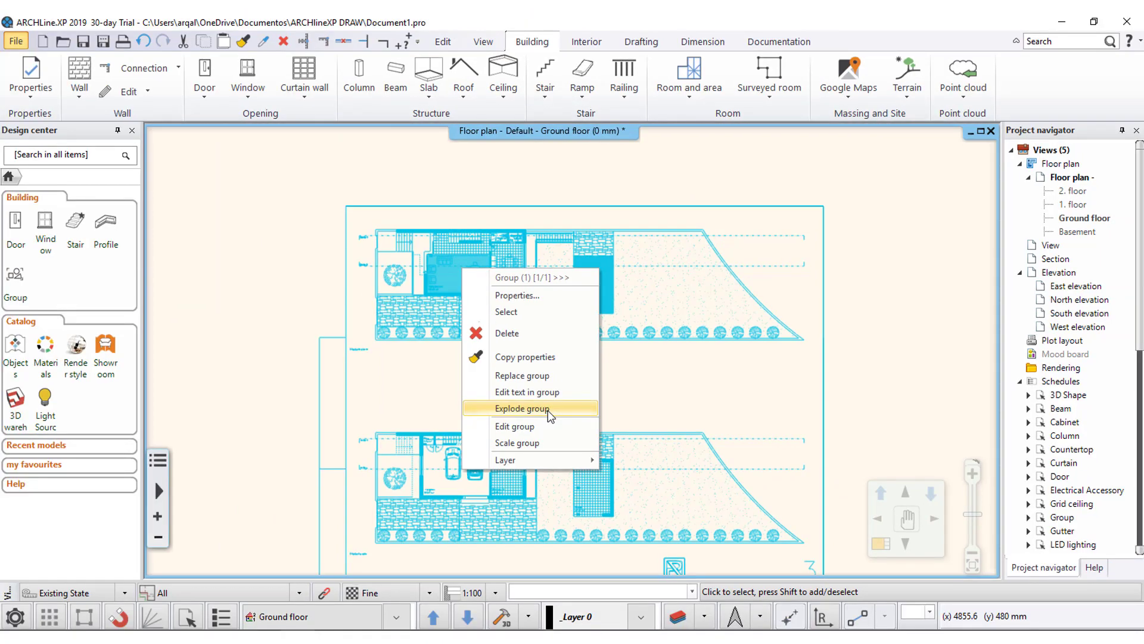
left_click(548, 412)
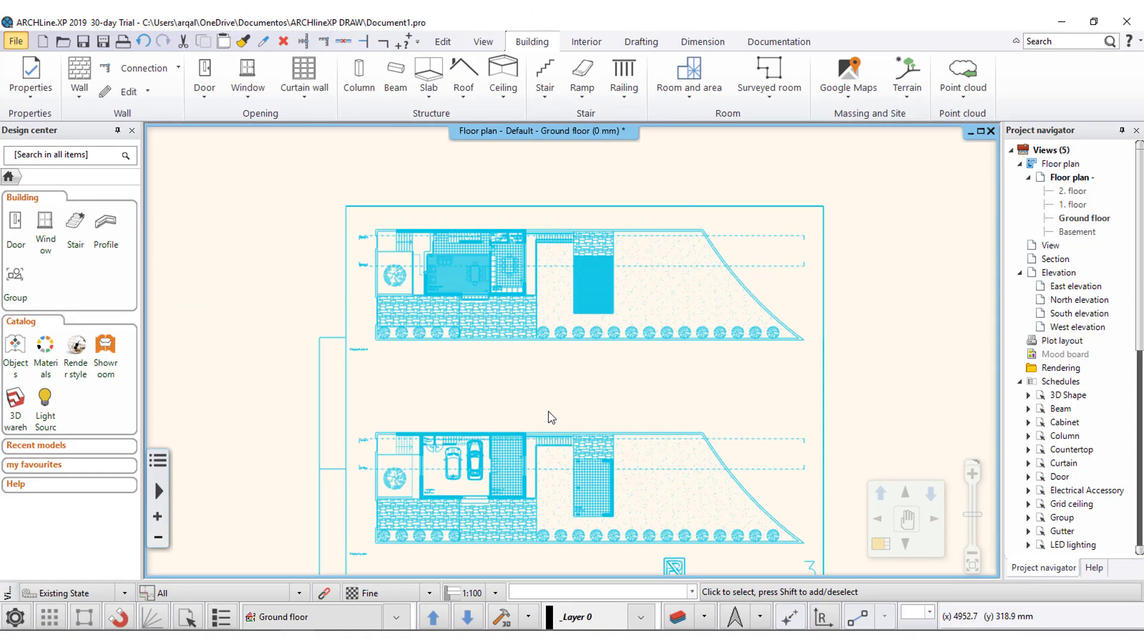
scroll(435, 239, "up", 2)
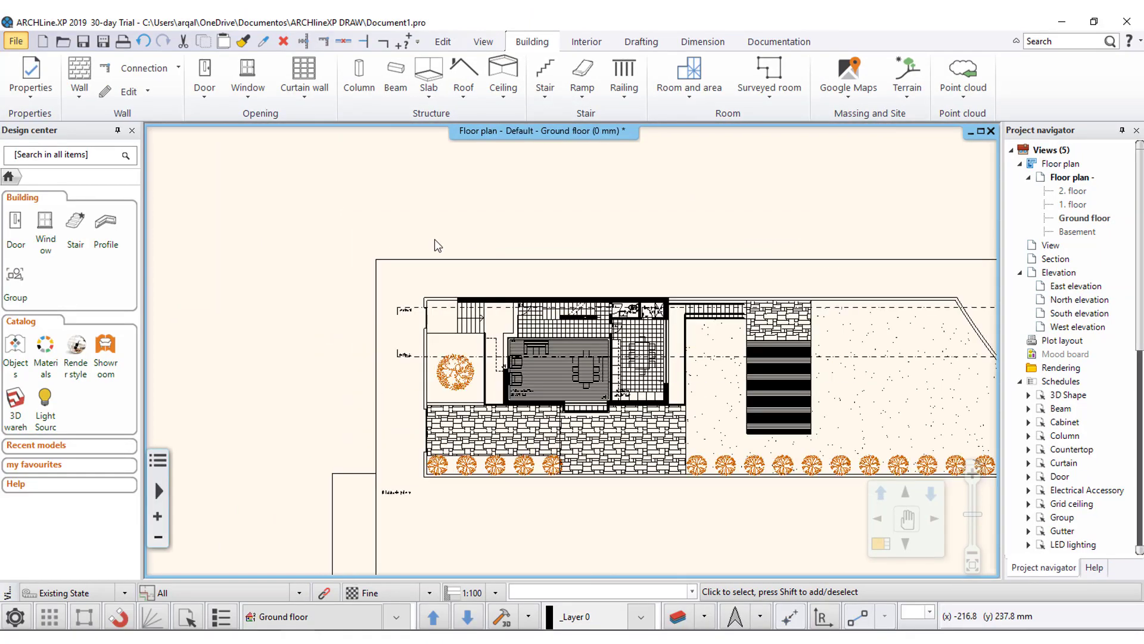
scroll(588, 367, "up", 3)
Select individual wall lines, including the 21.5 mm vertical line, to confirm they're separate.
left_click(592, 365)
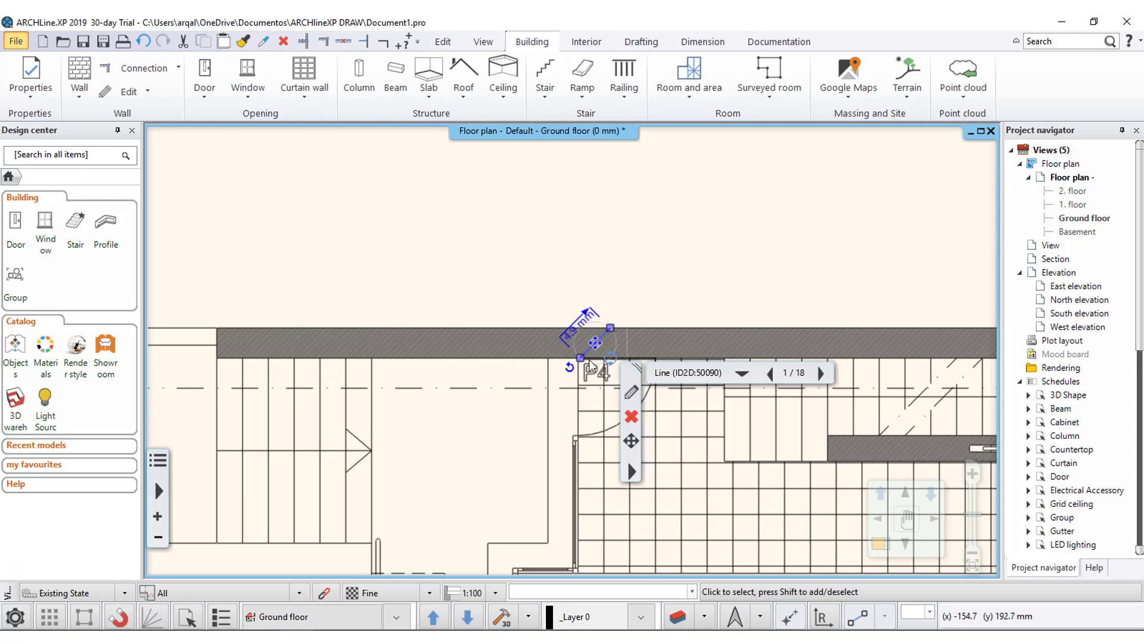
scroll(591, 365, "up", 2)
middle_click_drag(591, 365, 519, 366)
middle_click_drag(563, 405, 481, 406)
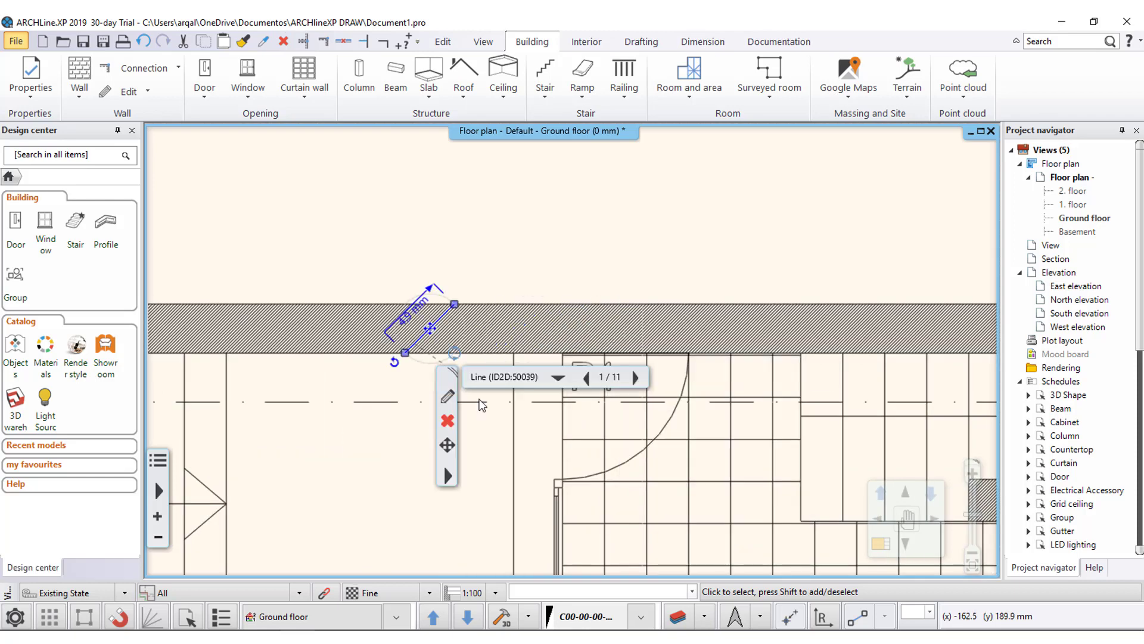
left_click(513, 421)
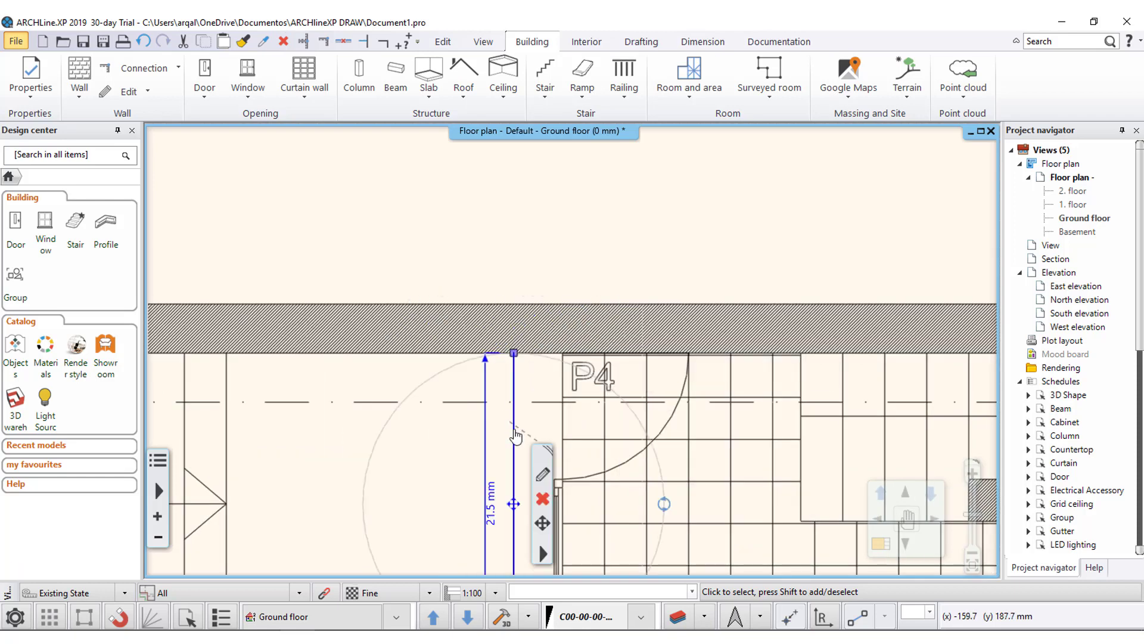
left_click(581, 375)
left_click(574, 384)
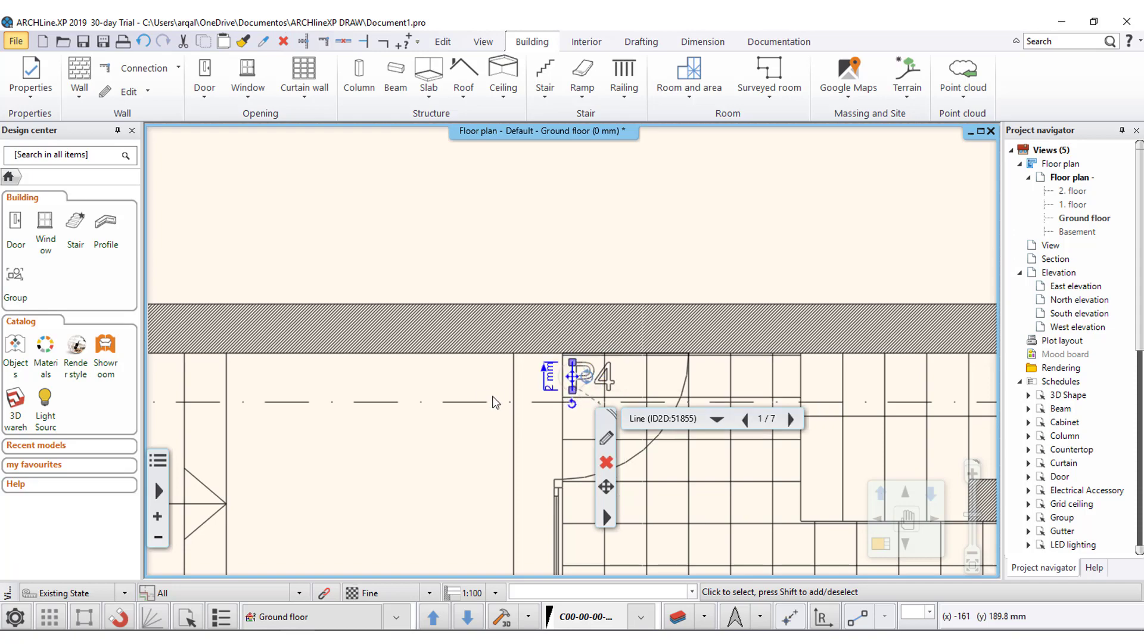
scroll(494, 403, "up", 2)
left_click(520, 270)
left_click(477, 359)
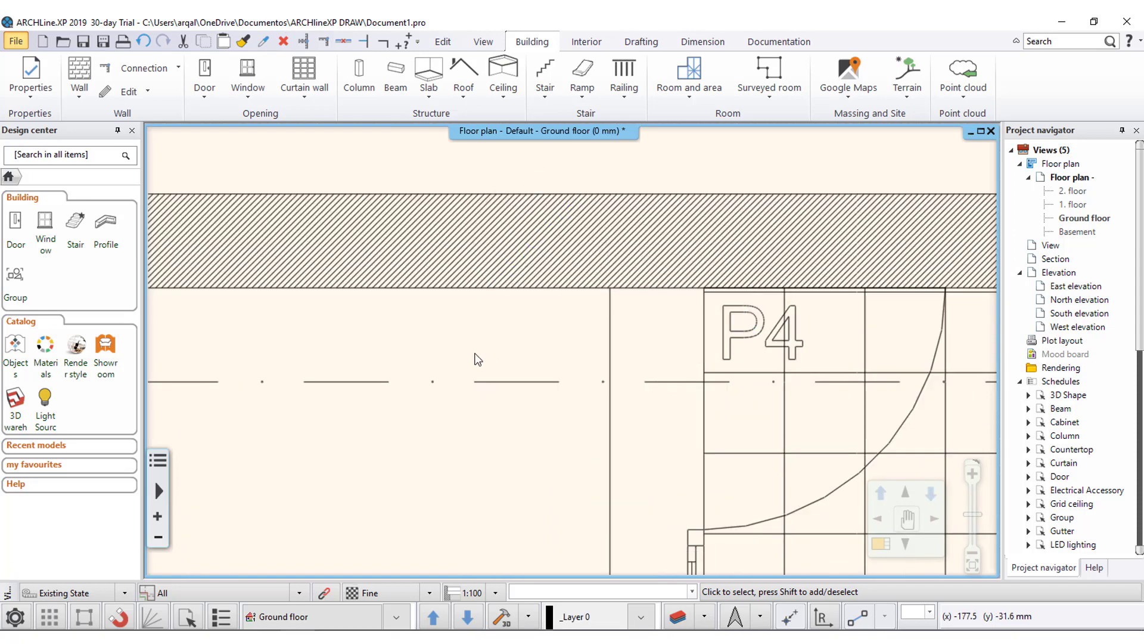
Zoom back out and center both floor plans in the view.
scroll(456, 370, "down", 2)
scroll(456, 387, "down", 2)
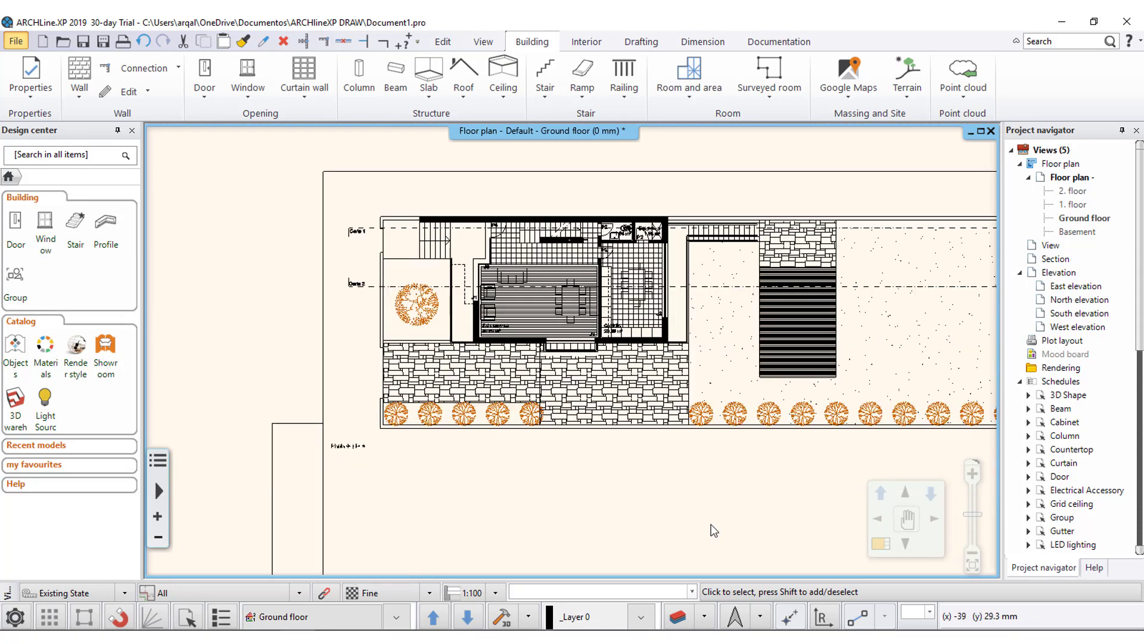
scroll(713, 530, "down", 1)
scroll(719, 492, "down", 1)
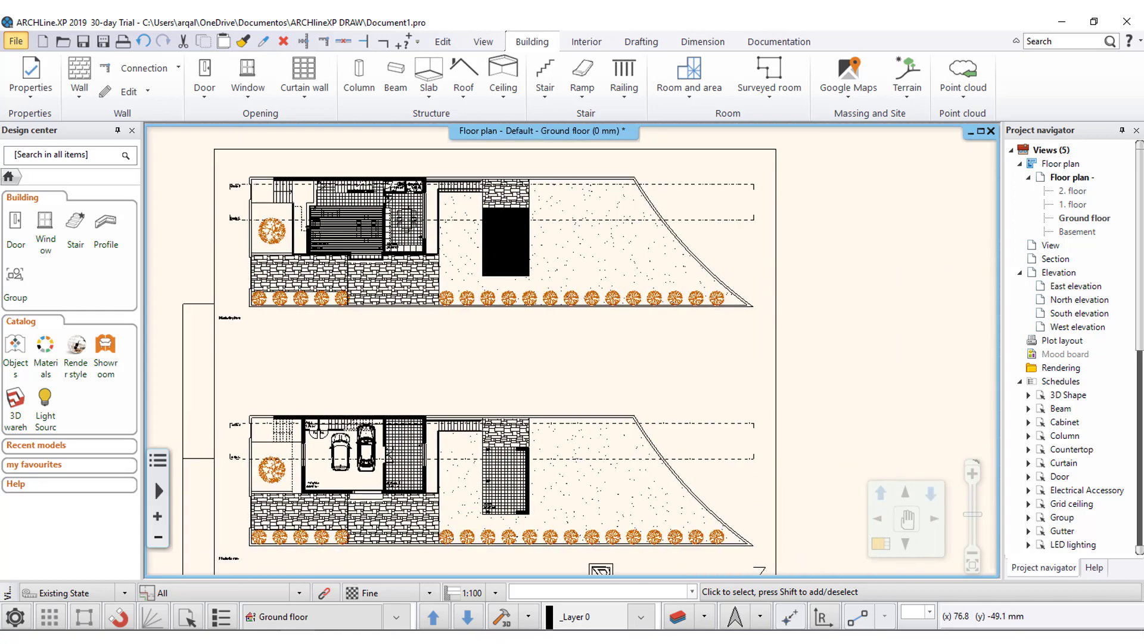
middle_click_drag(532, 339, 606, 340)
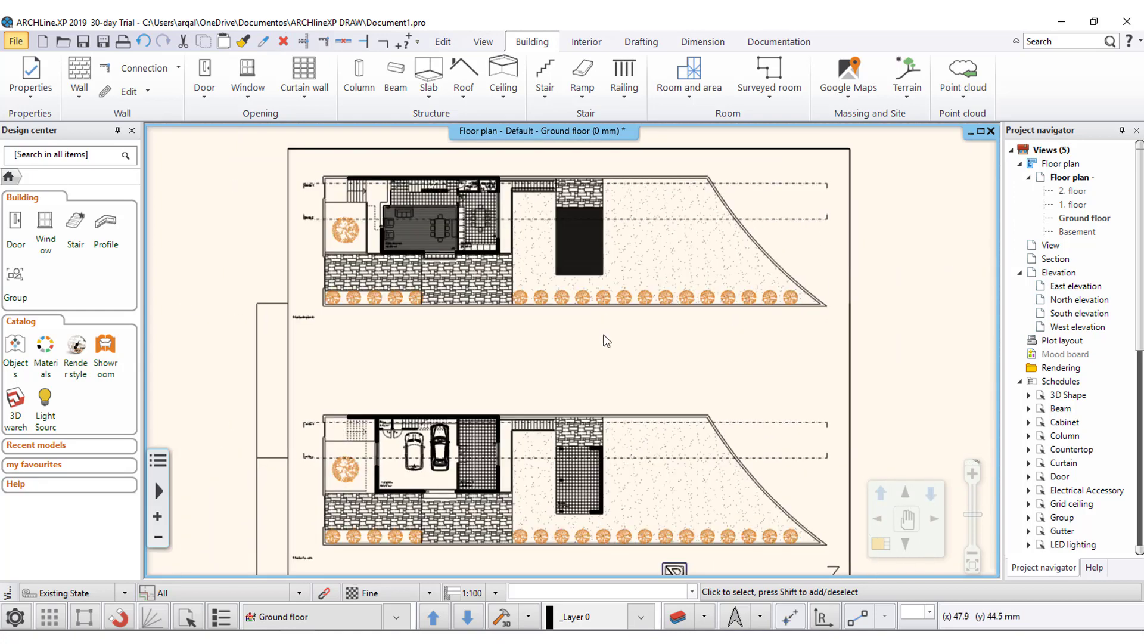
scroll(556, 329, "down", 1)
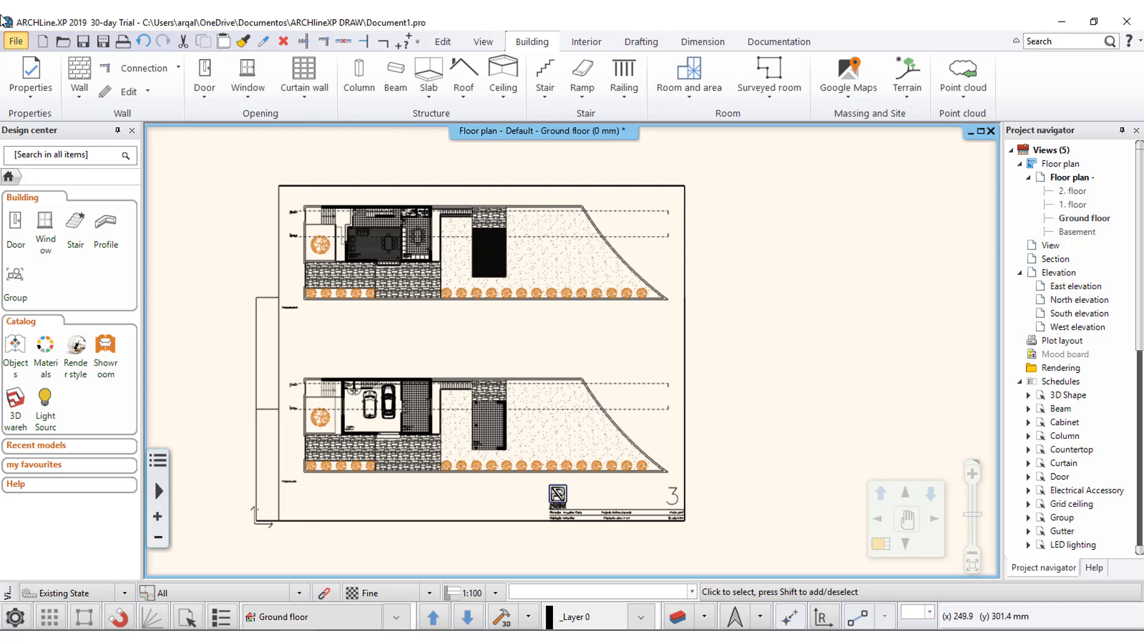
Import pages 3-5 of Import PDF ARCHLineXP.pdf as PDF geometry.
left_click(16, 42)
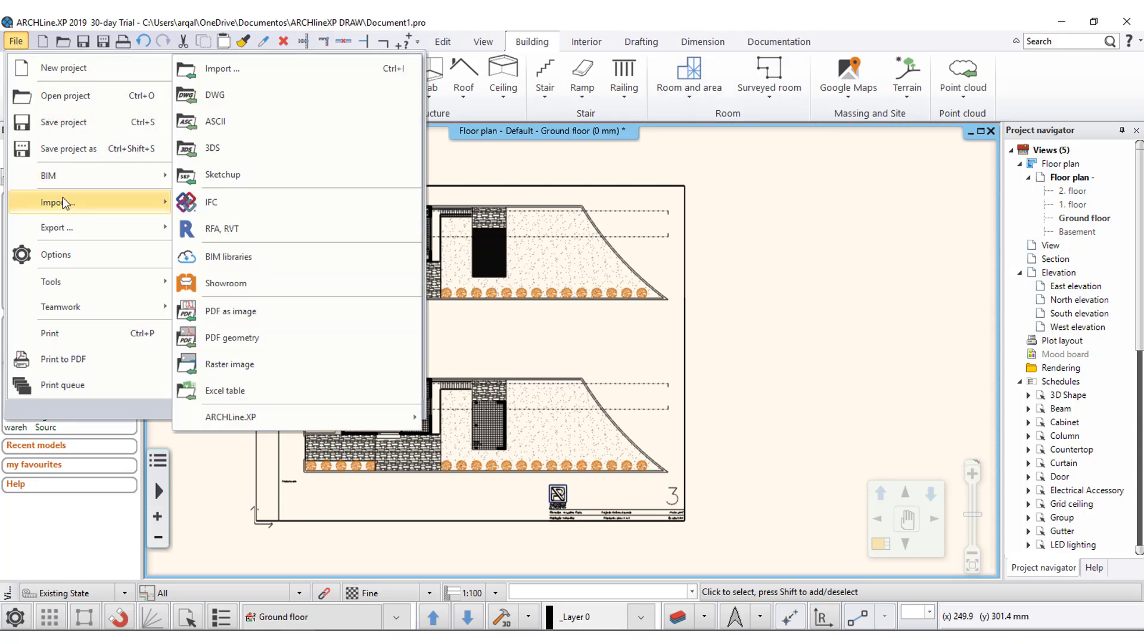
mouse_move(57, 202)
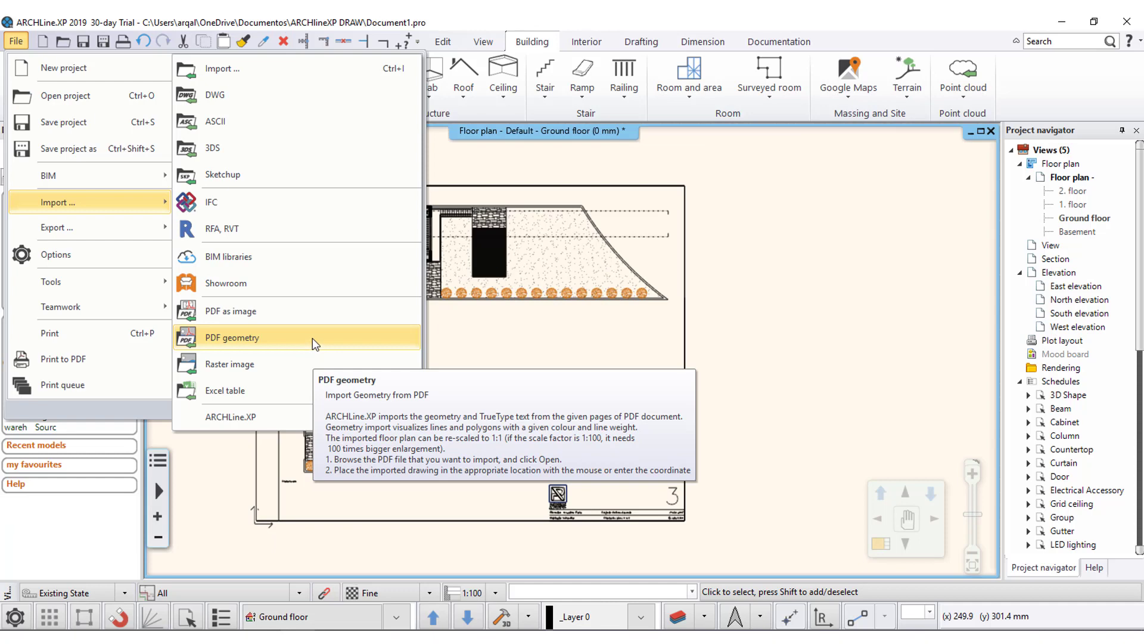
left_click(314, 340)
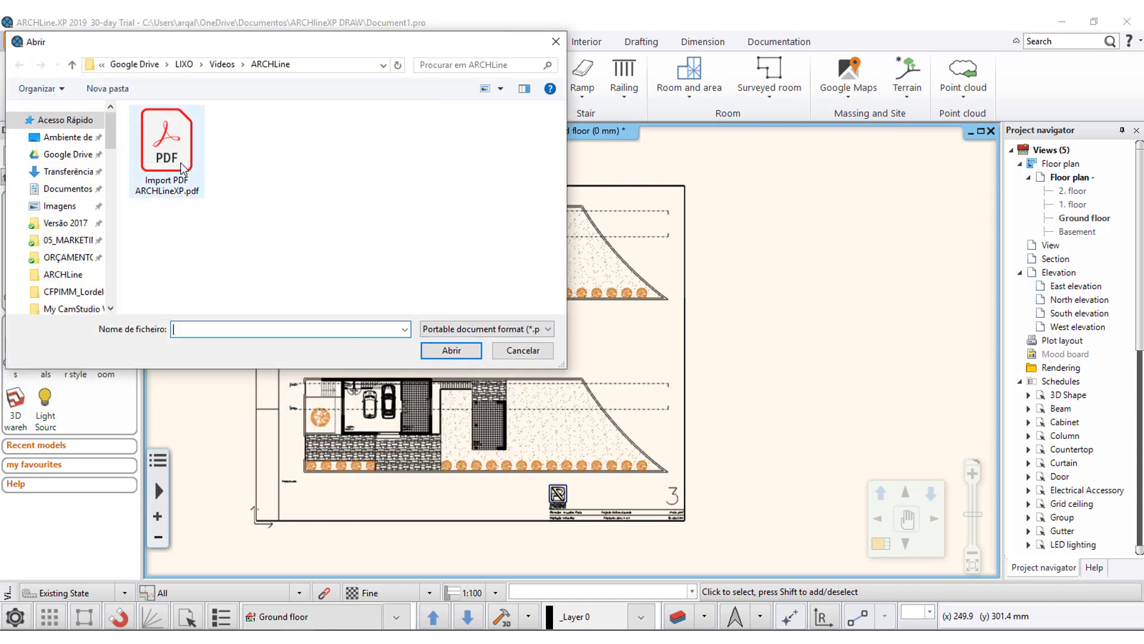
left_click(181, 163)
left_click(432, 349)
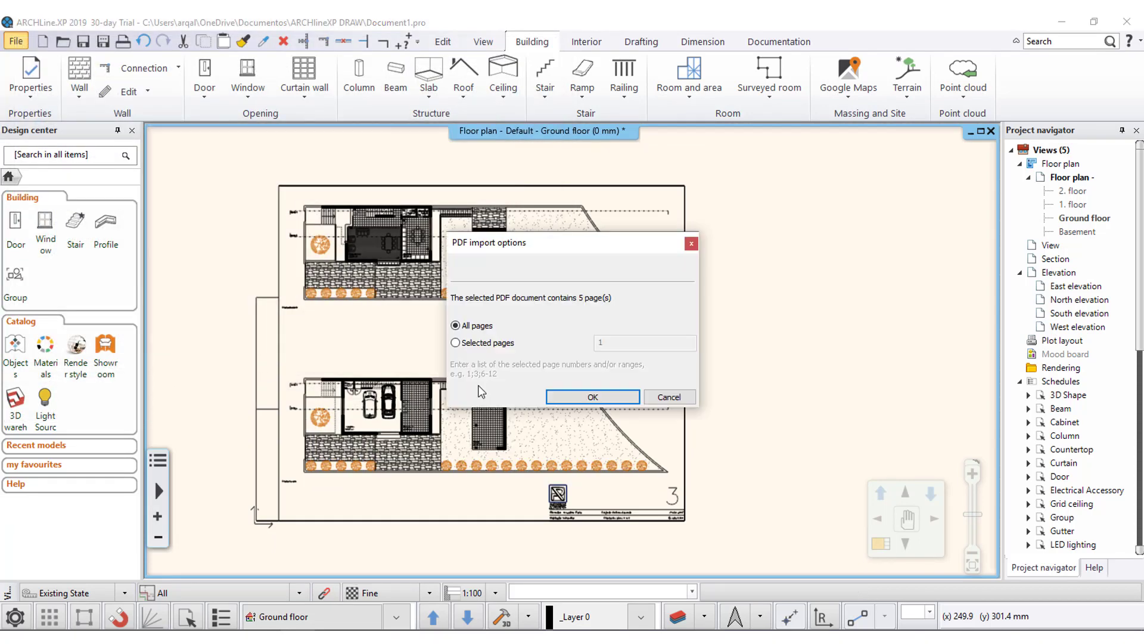
left_click(481, 342)
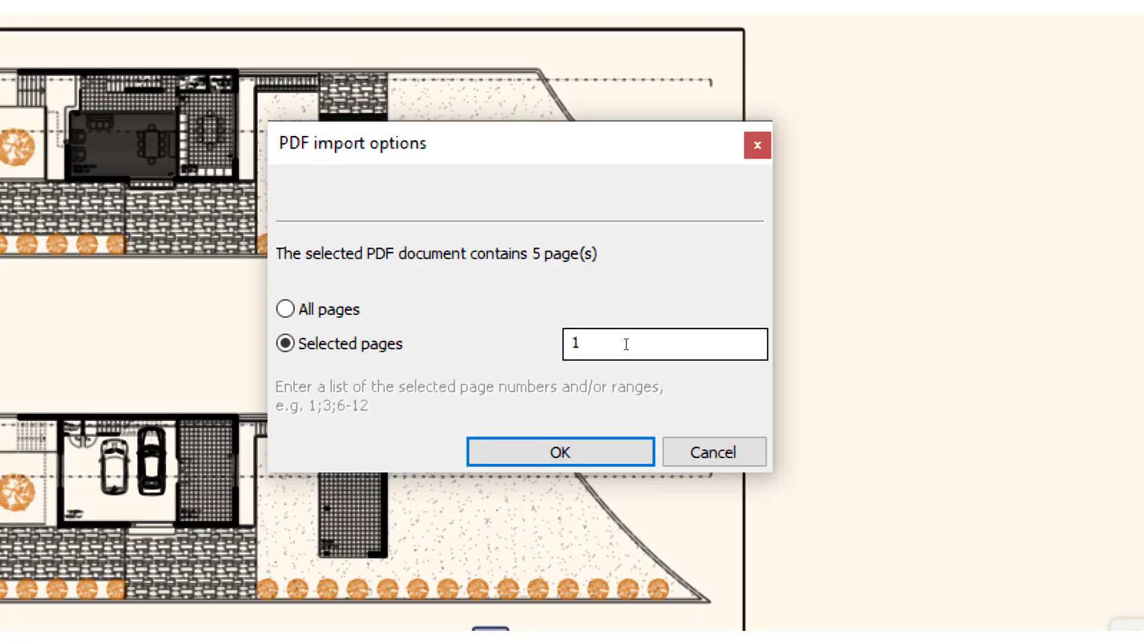
double_click(626, 344)
type("3")
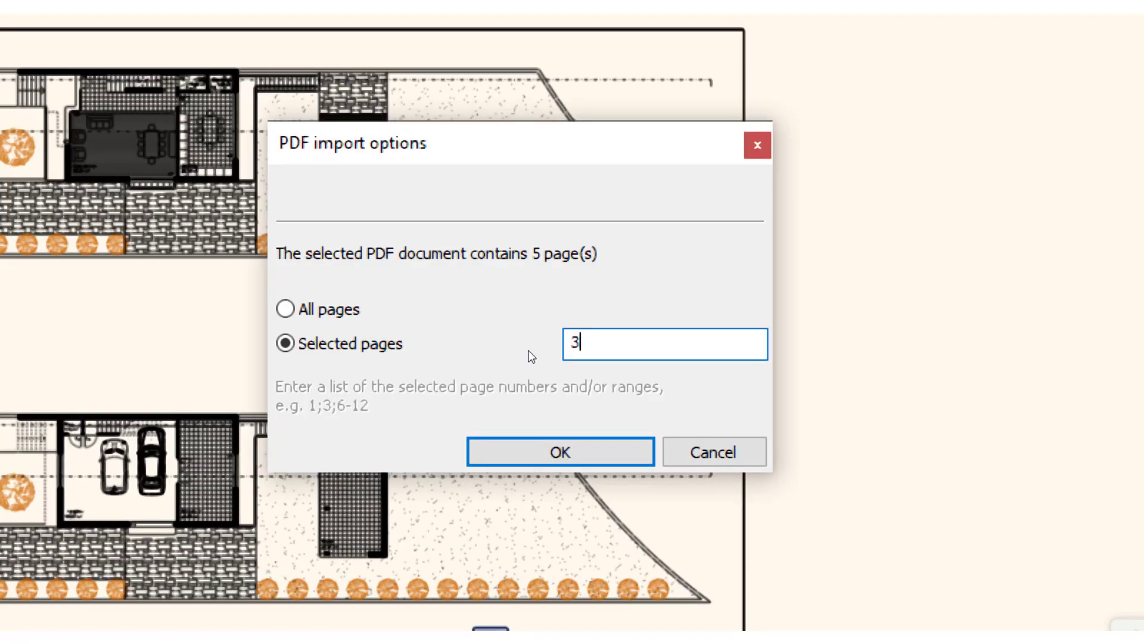
type("-5")
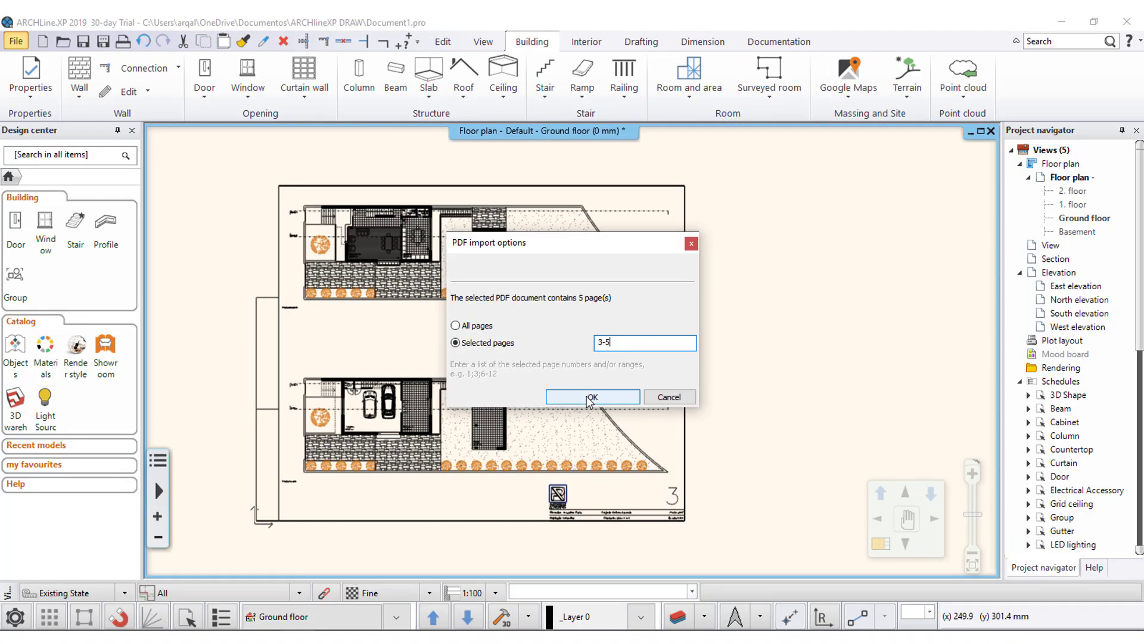
left_click(589, 399)
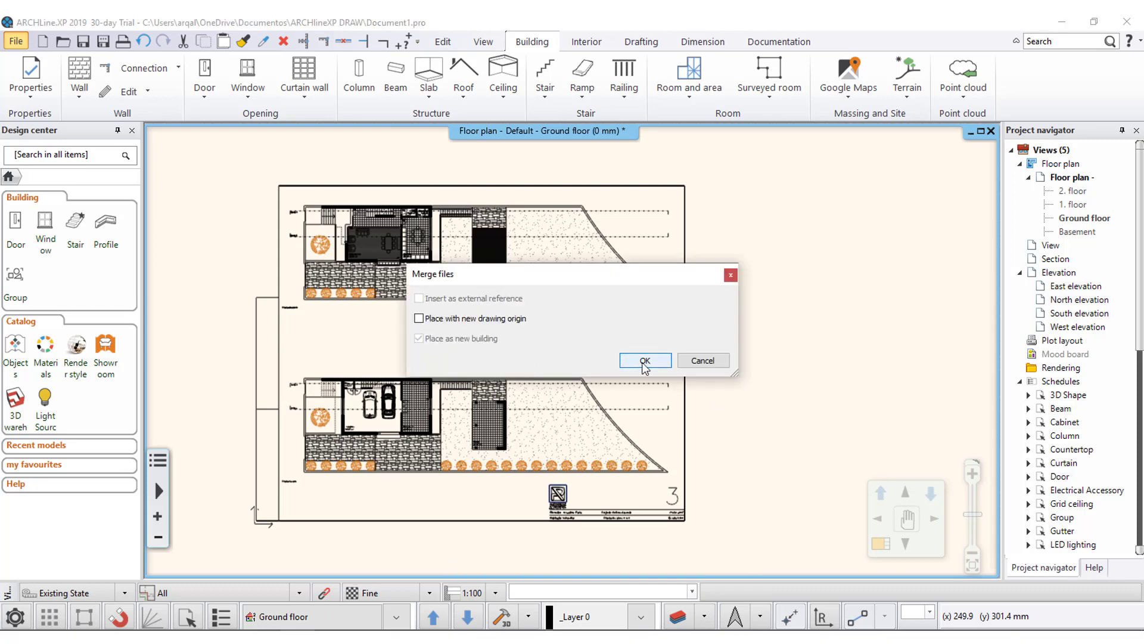
Accept the merge options and place imported pages 3–5 beside the floor plans.
left_click(645, 361)
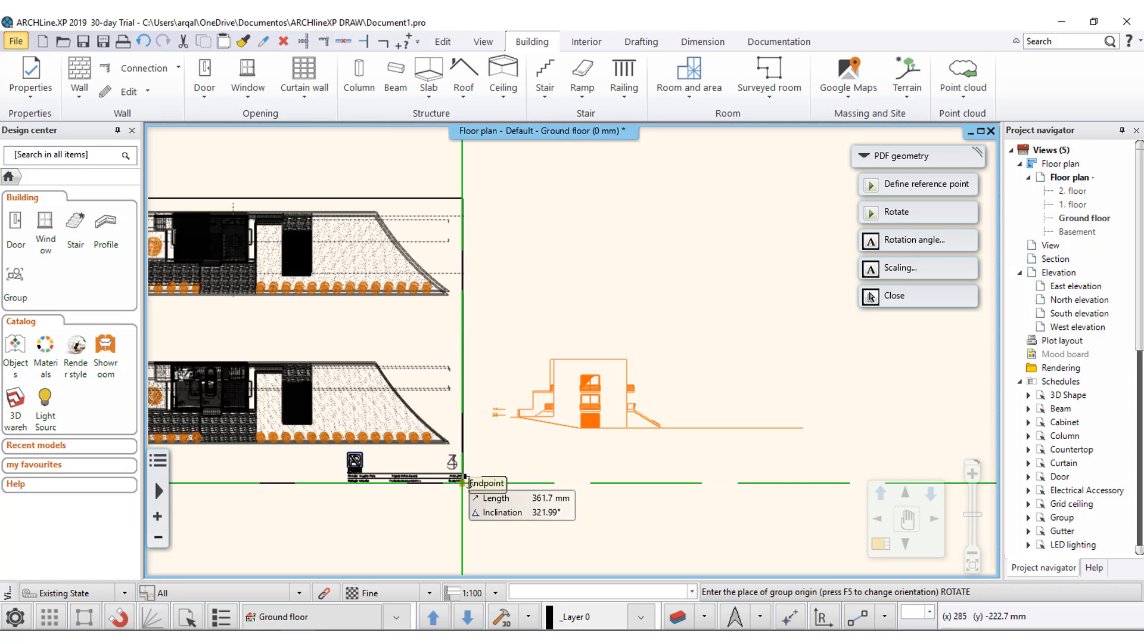
left_click(464, 481)
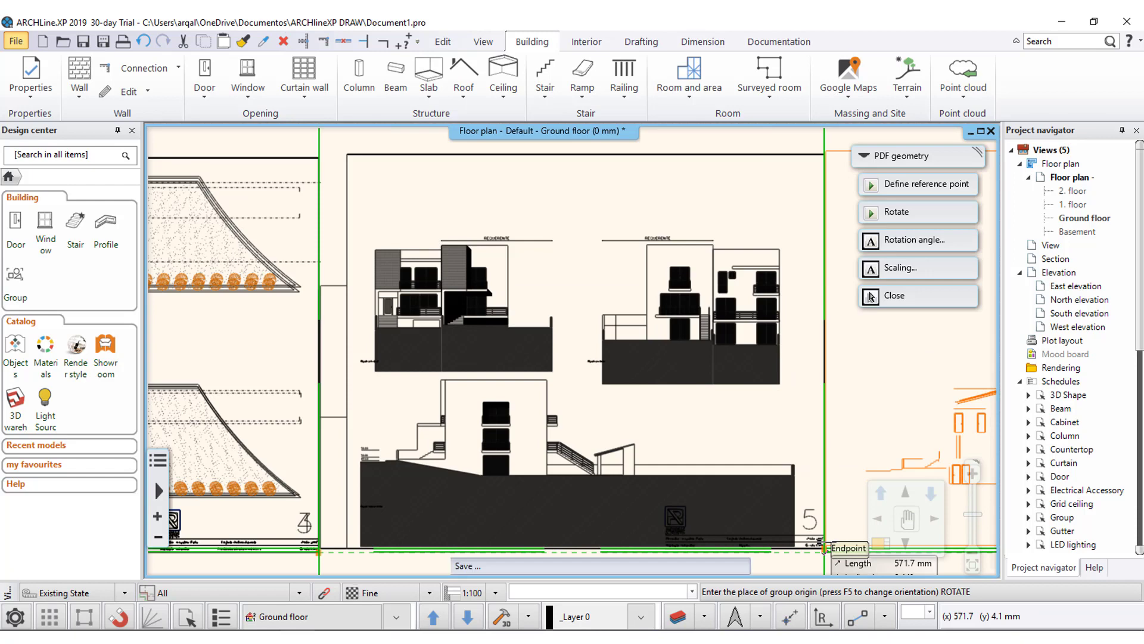
key("Escape")
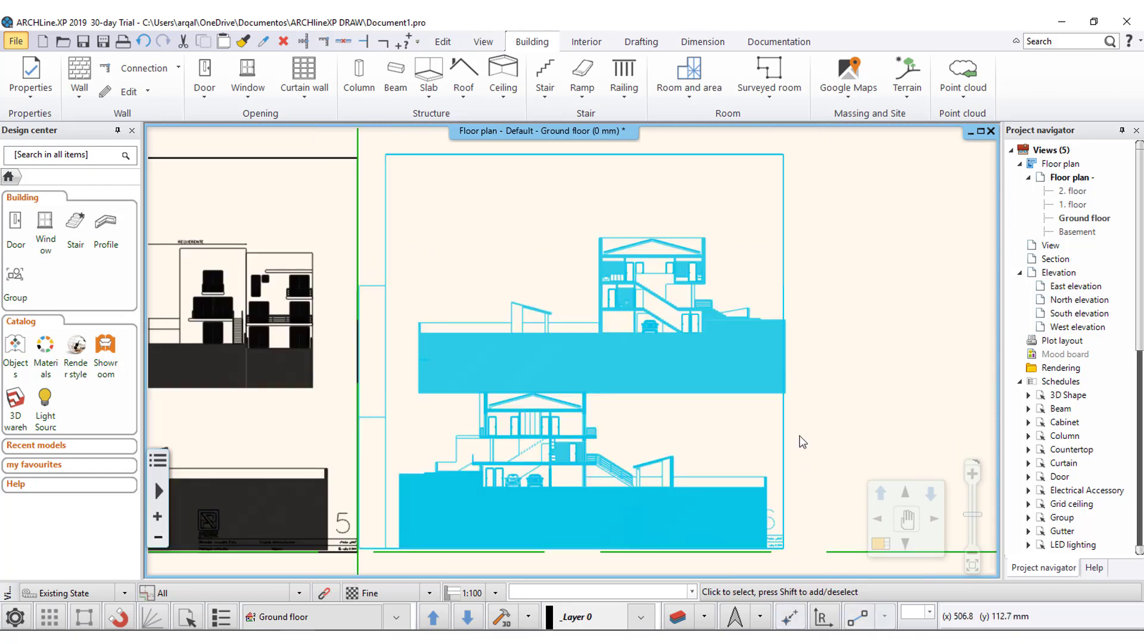
Zoom in and select the page 3 floor plan sheet's drawing group.
scroll(792, 427, "down", 2)
scroll(791, 427, "down", 2)
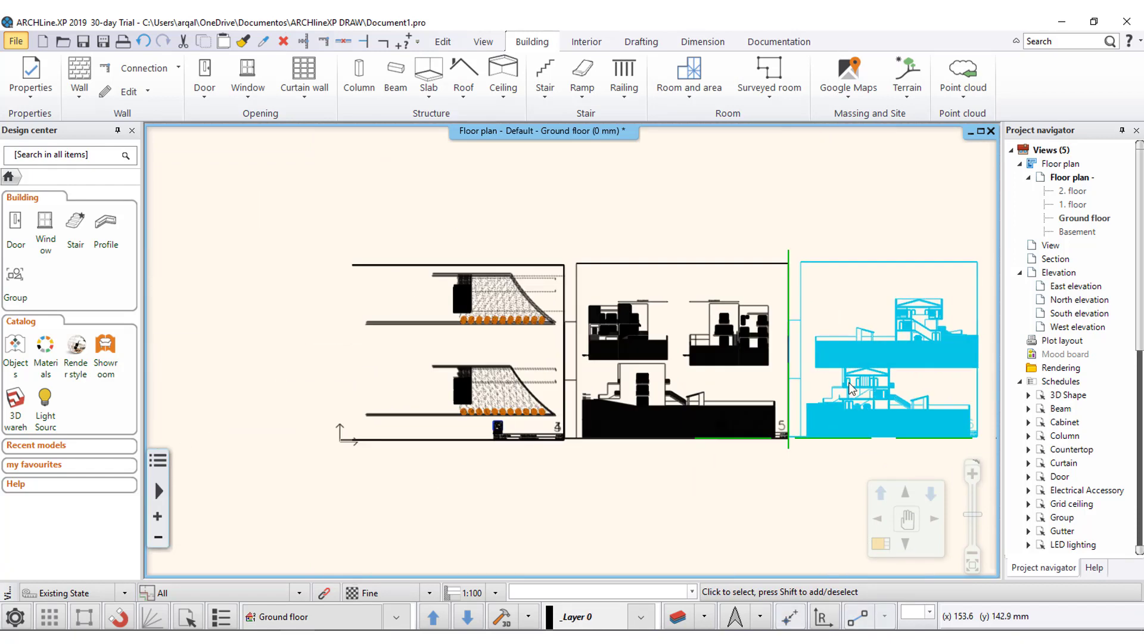
scroll(531, 374, "up", 2)
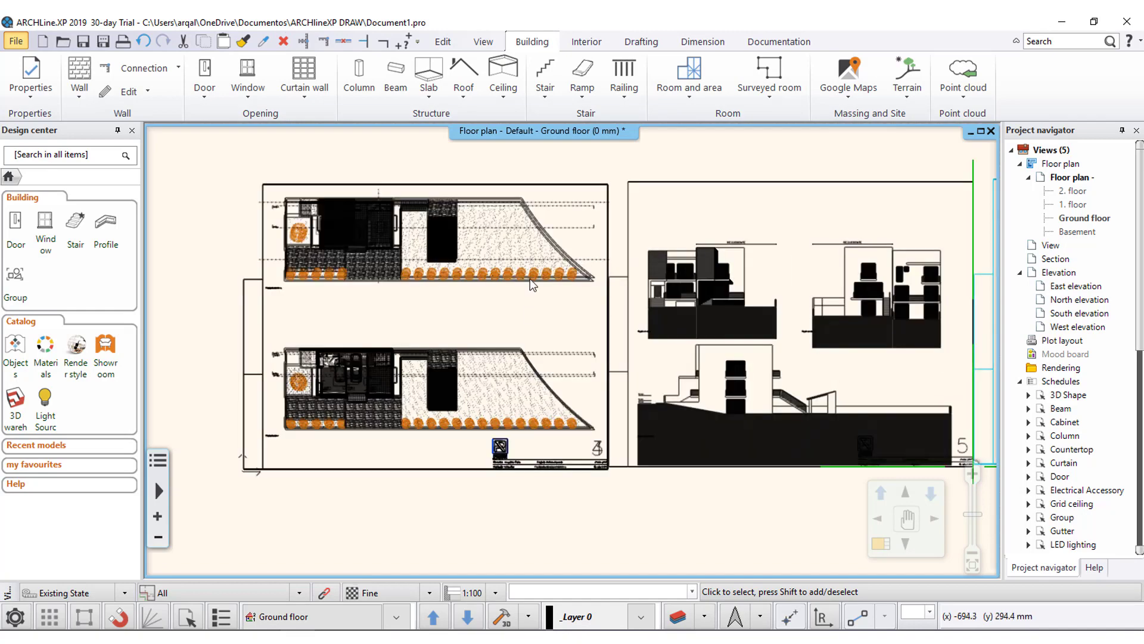
scroll(505, 294, "up", 1)
scroll(513, 283, "up", 2)
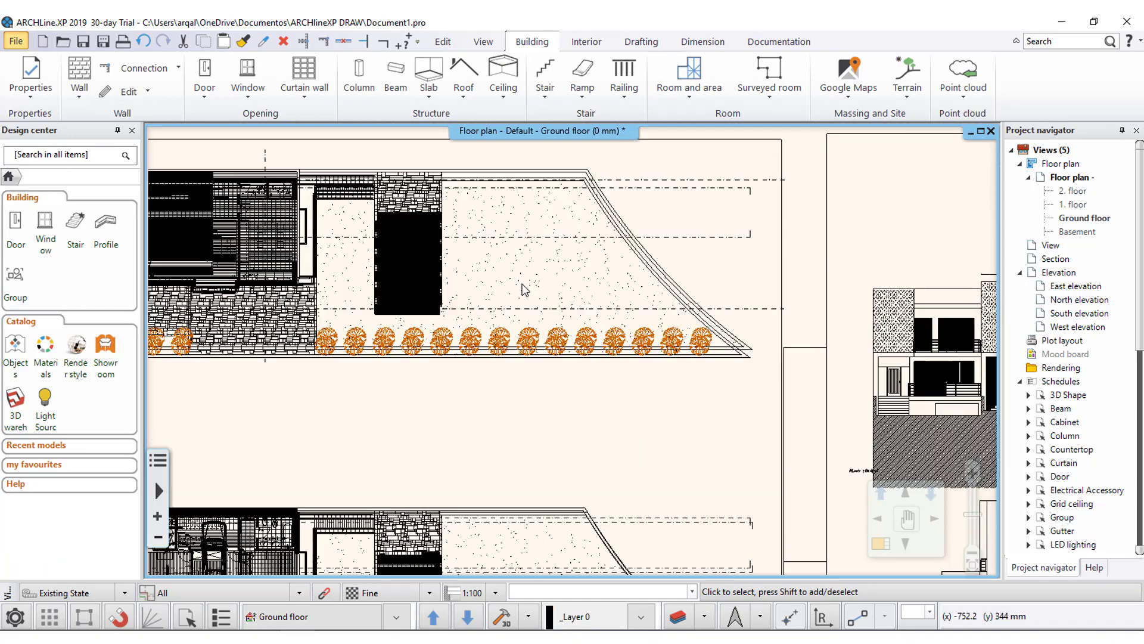
scroll(523, 353, "up", 2)
scroll(524, 353, "up", 1)
left_click(499, 360)
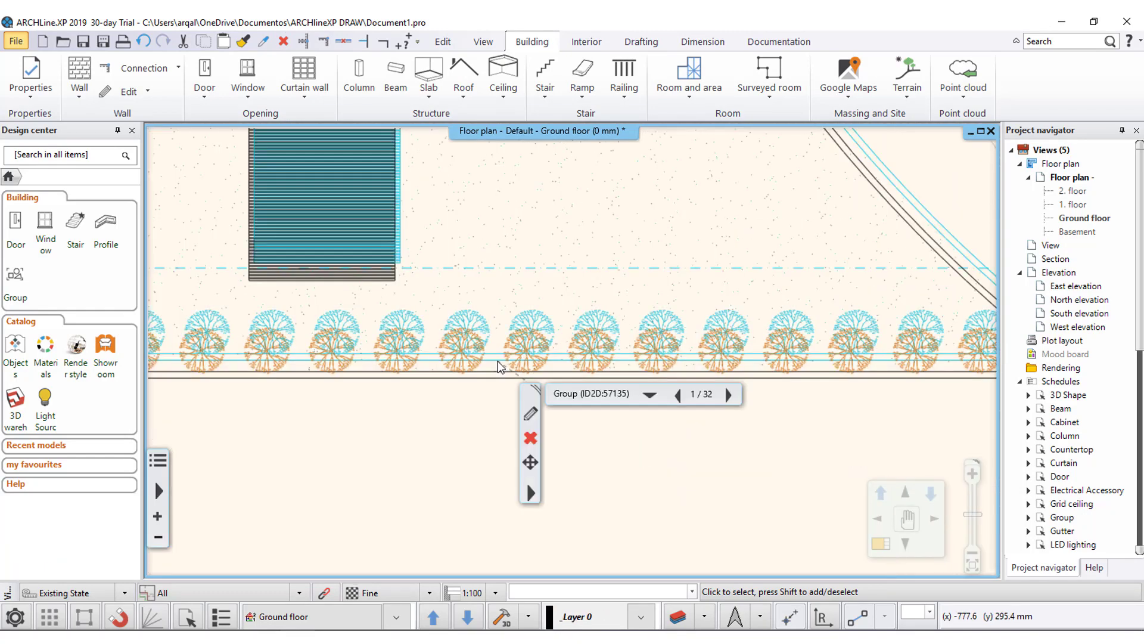
scroll(484, 389, "down", 3)
scroll(463, 419, "down", 3)
scroll(368, 477, "up", 2)
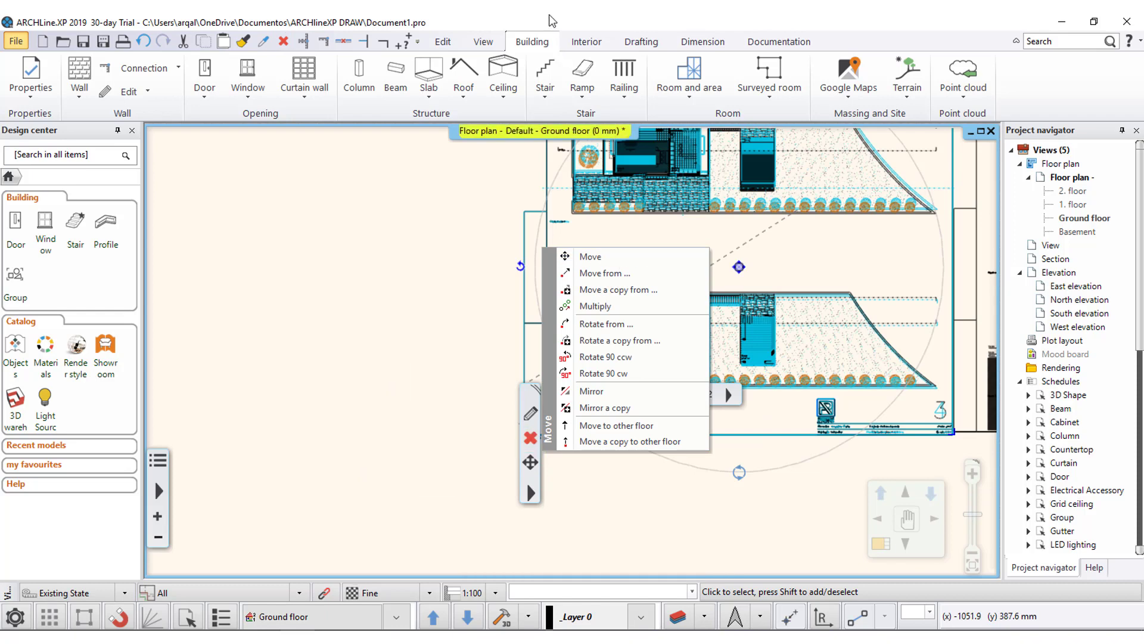
Clear the selection and select the whole page 4 floor plan drawing group.
left_click(527, 461)
scroll(537, 450, "up", 6)
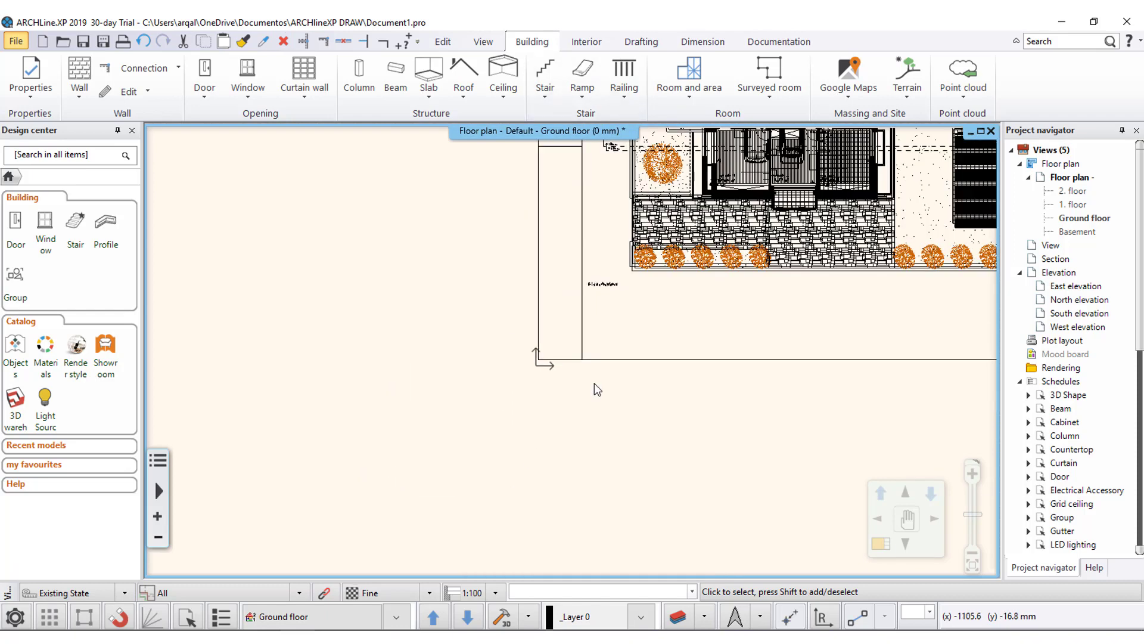
left_click(548, 357)
scroll(571, 352, "down", 1)
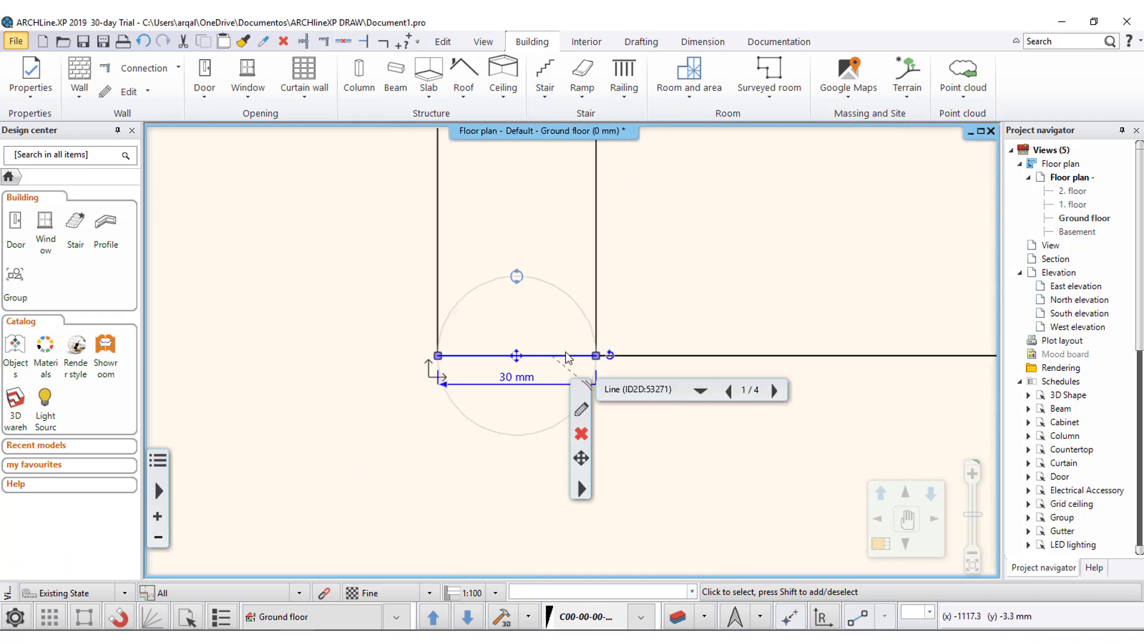
scroll(571, 352, "down", 1)
left_click(589, 331)
scroll(626, 332, "down", 2)
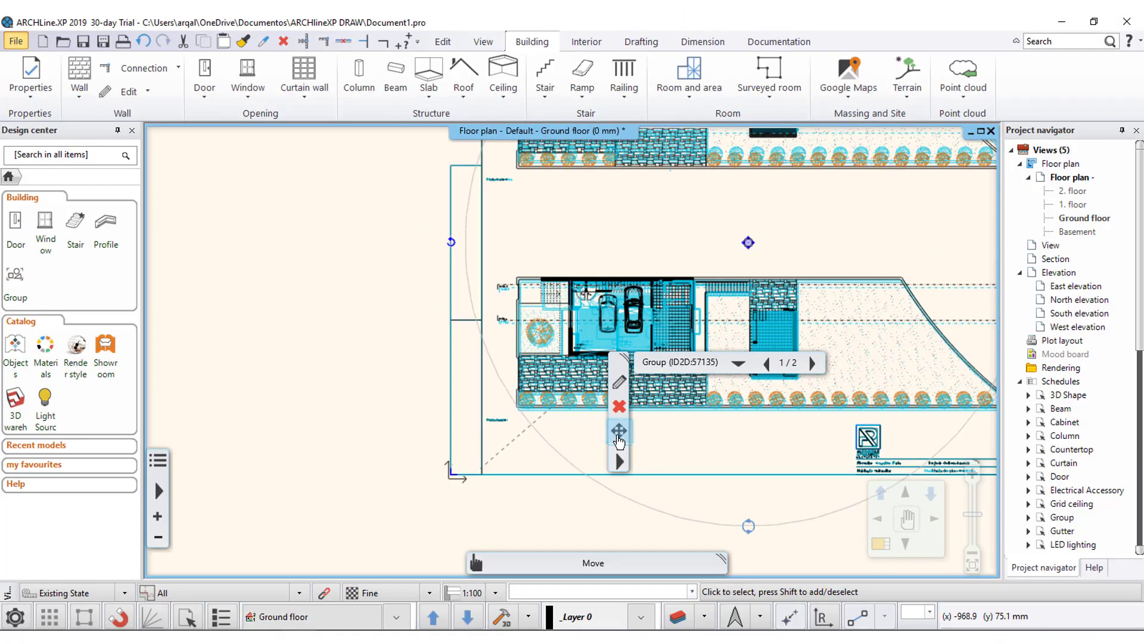
Move the page 4 sheet so it sits directly left of the page 3 sheet.
left_click(618, 441)
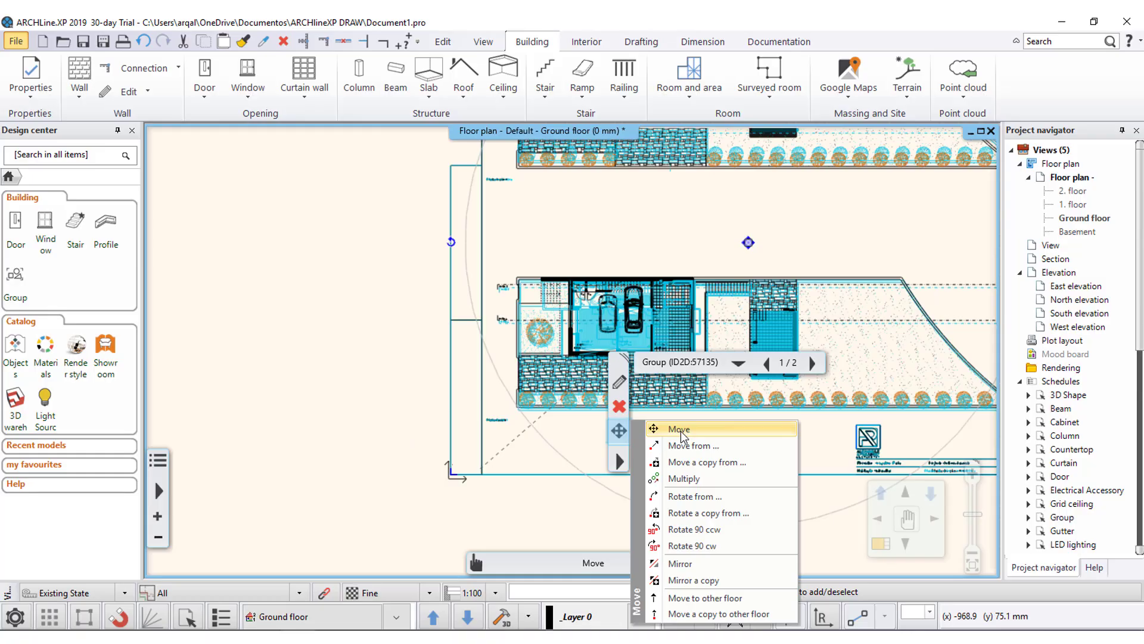
left_click(680, 431)
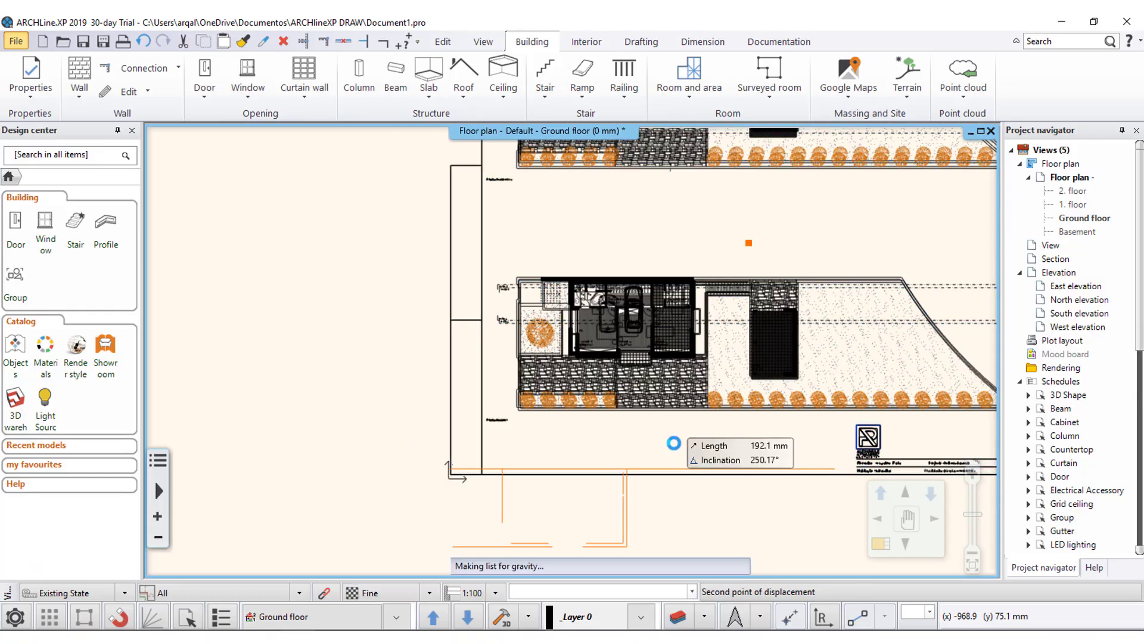
scroll(679, 435, "down", 3)
scroll(679, 435, "down", 2)
middle_click_drag(811, 285, 528, 374)
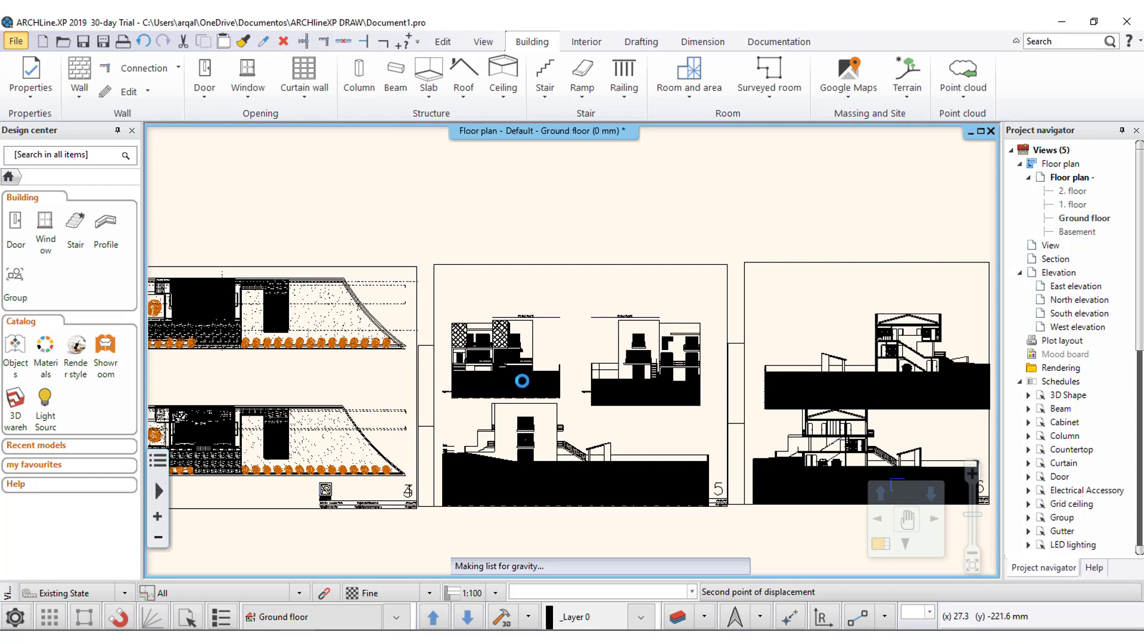
middle_click_drag(524, 286, 723, 382)
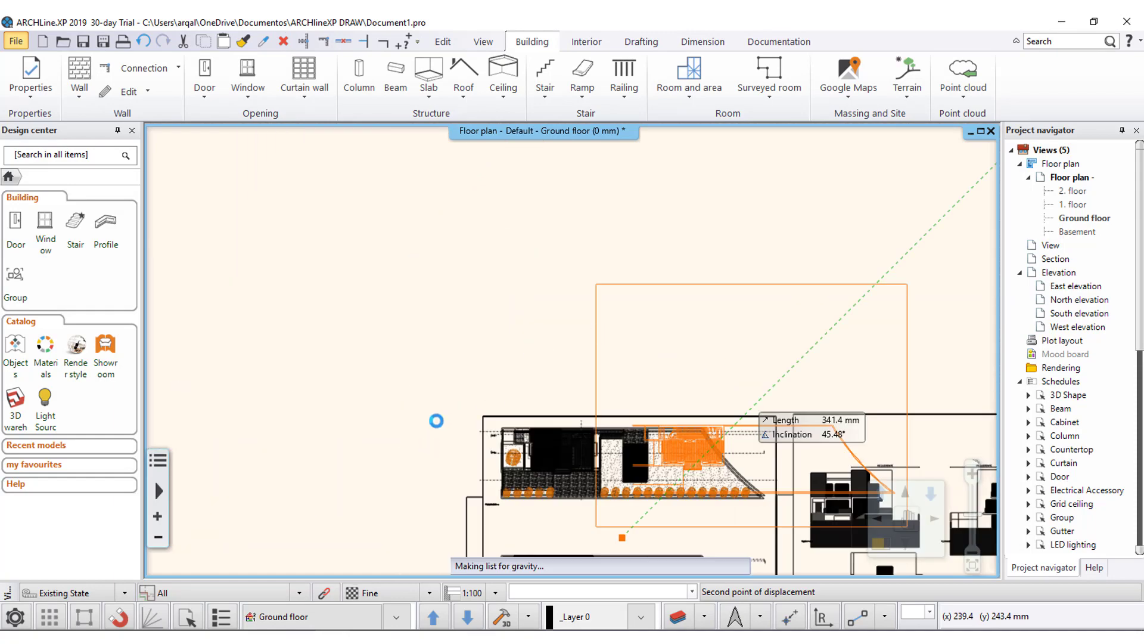
left_click(524, 305)
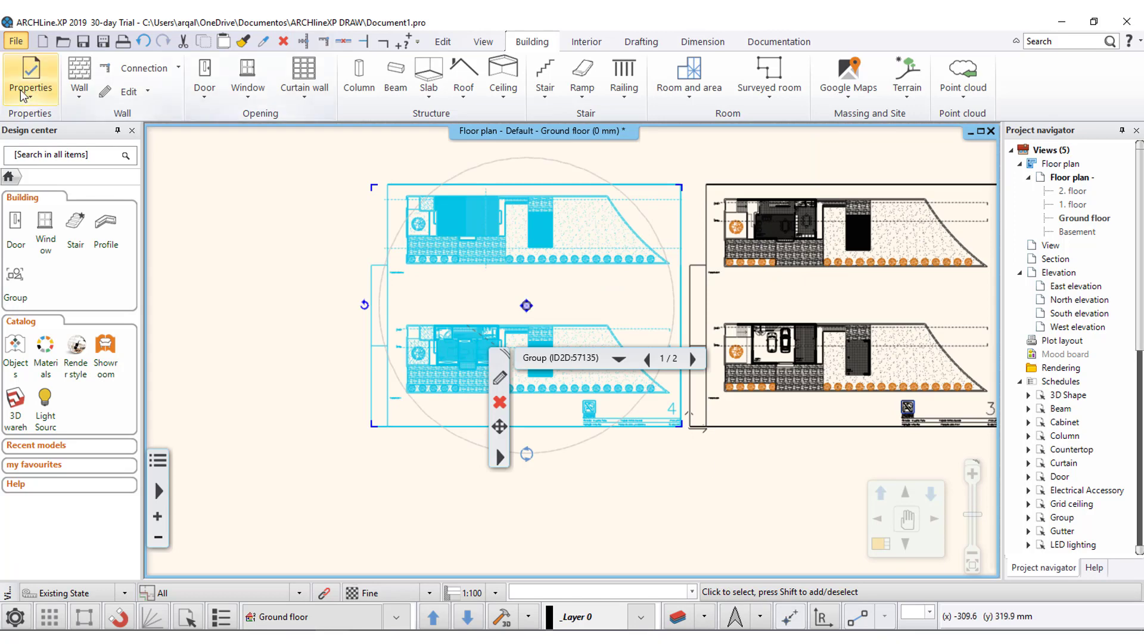
Deselect the moved sheet and bring all four imported sheets into view.
left_click(748, 152)
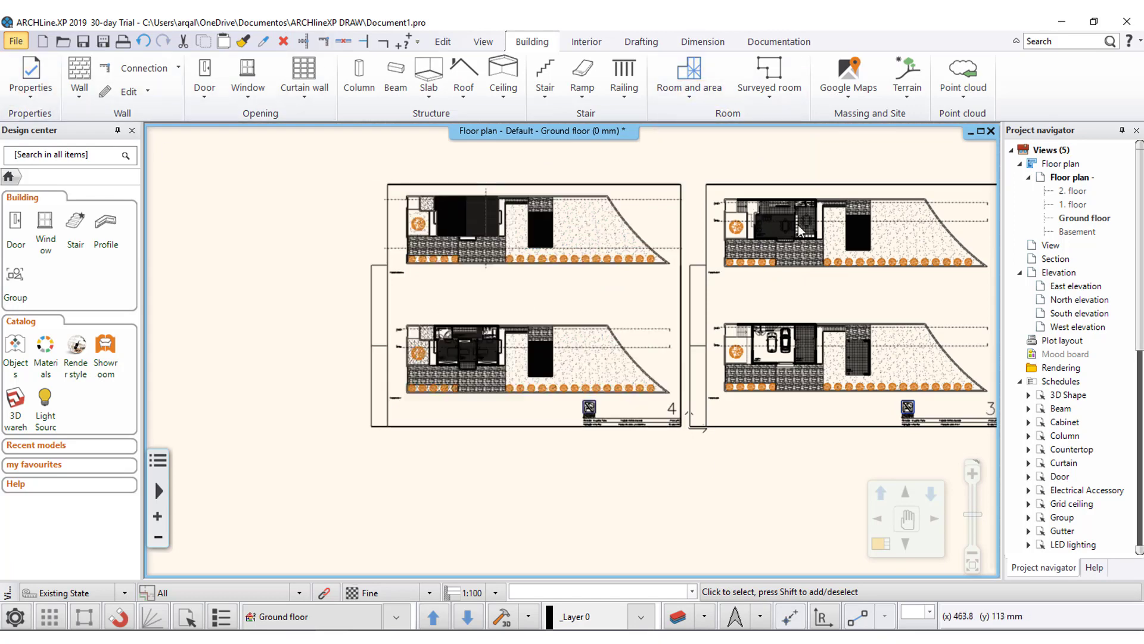
scroll(817, 200, "up", 2)
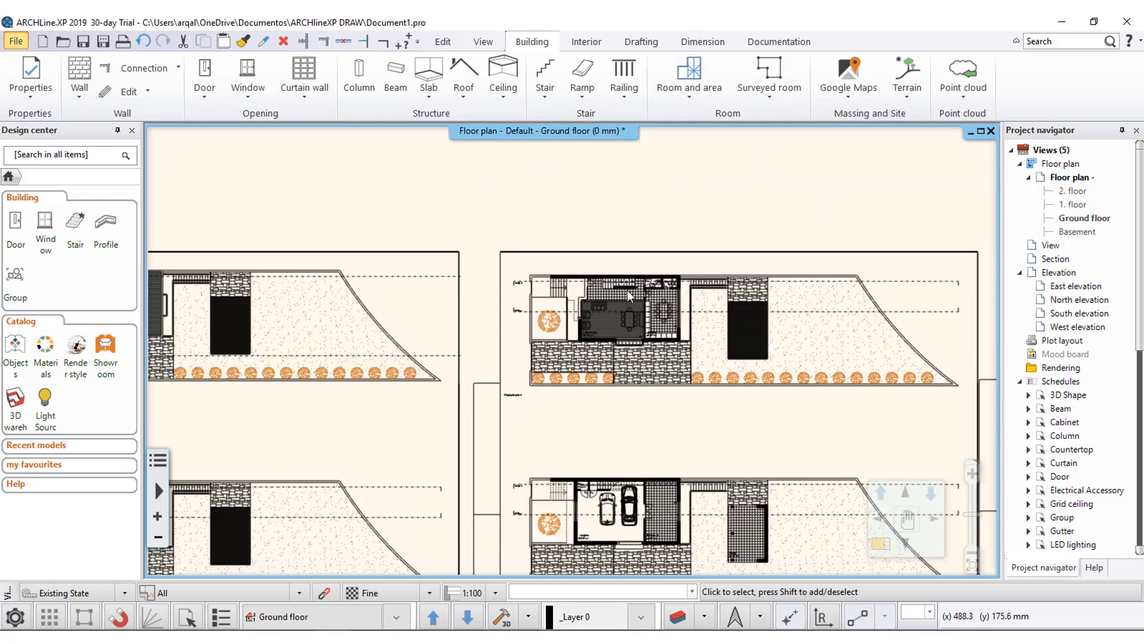
scroll(588, 328, "up", 4)
scroll(587, 327, "up", 1)
scroll(585, 361, "down", 6)
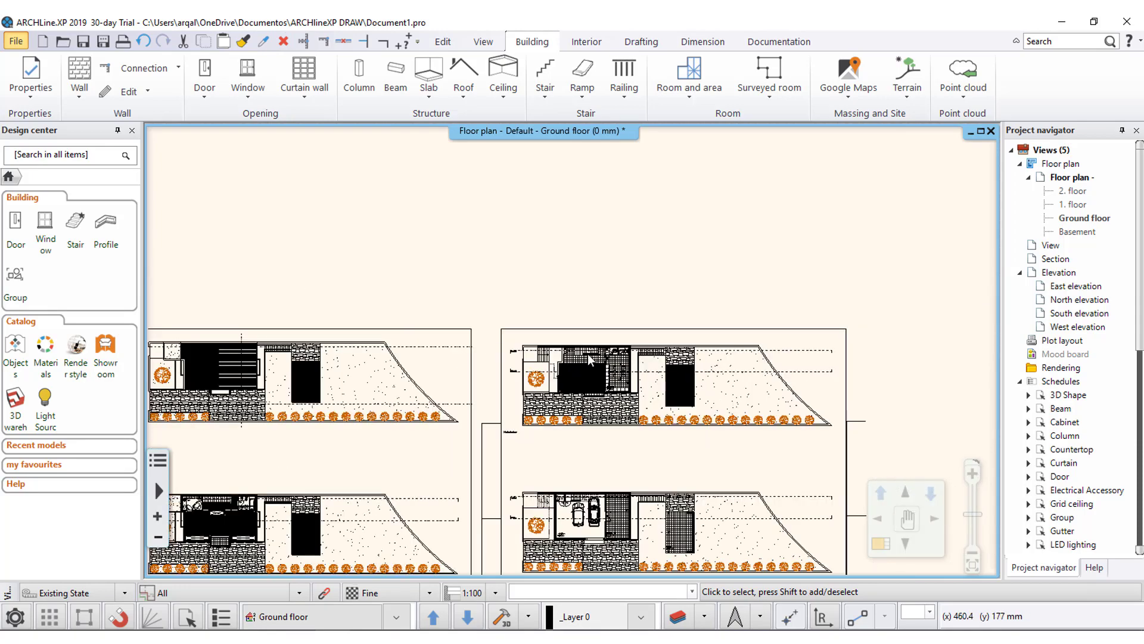
scroll(589, 360, "down", 4)
scroll(589, 359, "down", 1)
mouse_move(656, 429)
middle_mouse_down()
mouse_move(526, 433)
mouse_move(563, 424)
middle_mouse_up()
Zoom closely into the thick hatched wall beside P4 on the floor plan.
scroll(526, 433, "up", 2)
scroll(527, 436, "up", 1)
scroll(526, 435, "up", 1)
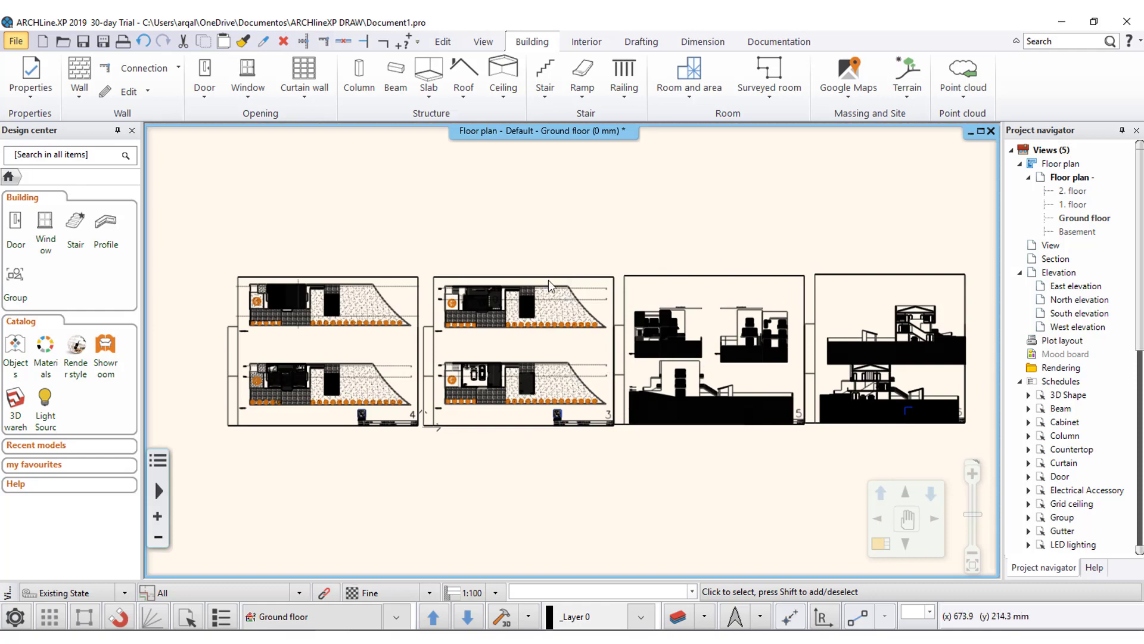
scroll(488, 306, "up", 3)
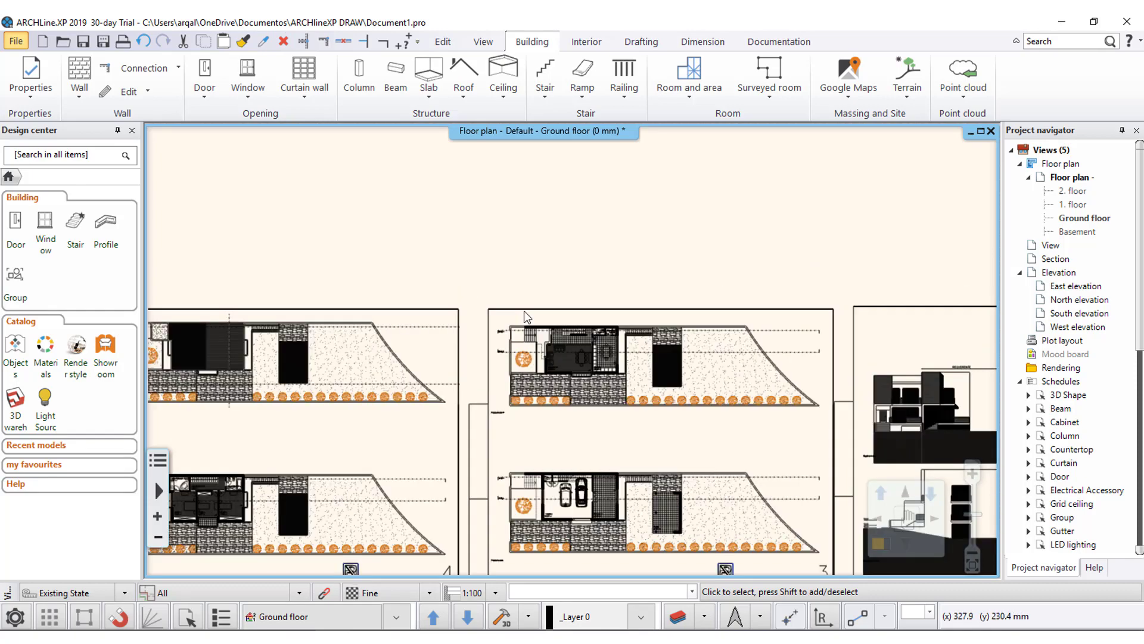
scroll(488, 306, "up", 4)
scroll(573, 356, "up", 4)
scroll(574, 356, "up", 3)
scroll(613, 302, "up", 3)
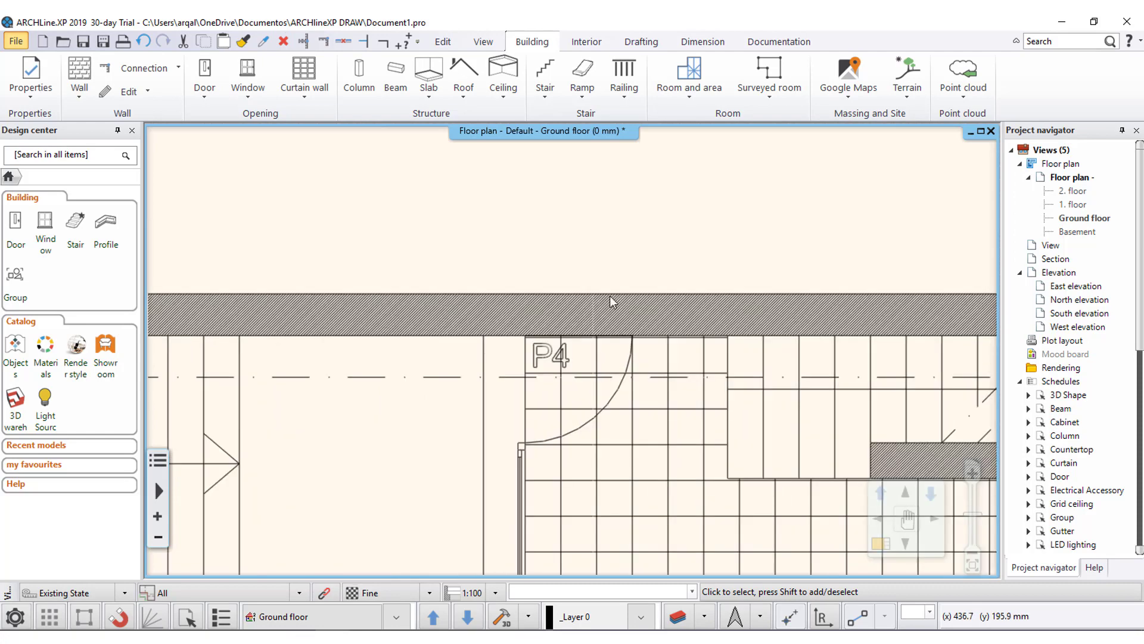
scroll(552, 358, "up", 3)
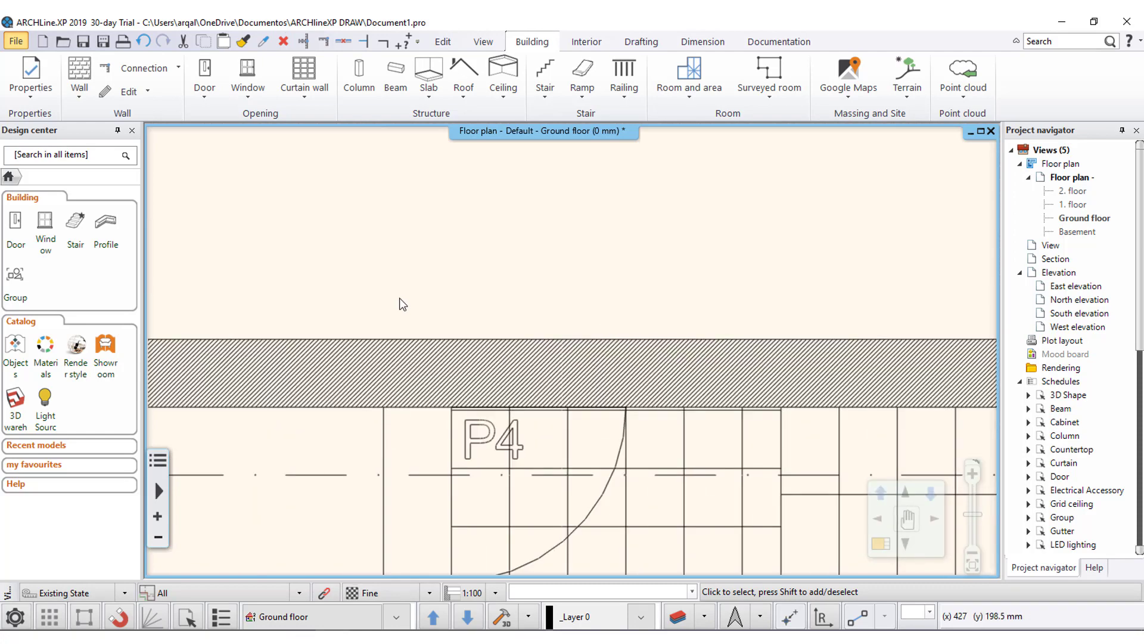
Measure the hatched wall with the Length dimension tool, reading only 3.5 mm.
left_click(704, 42)
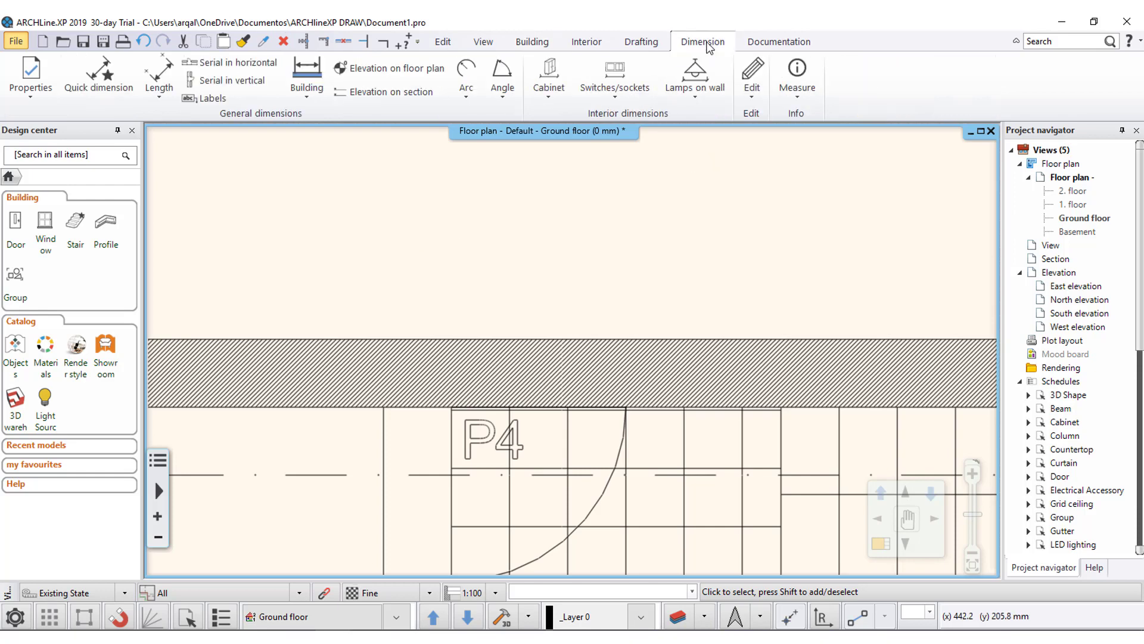
left_click(164, 72)
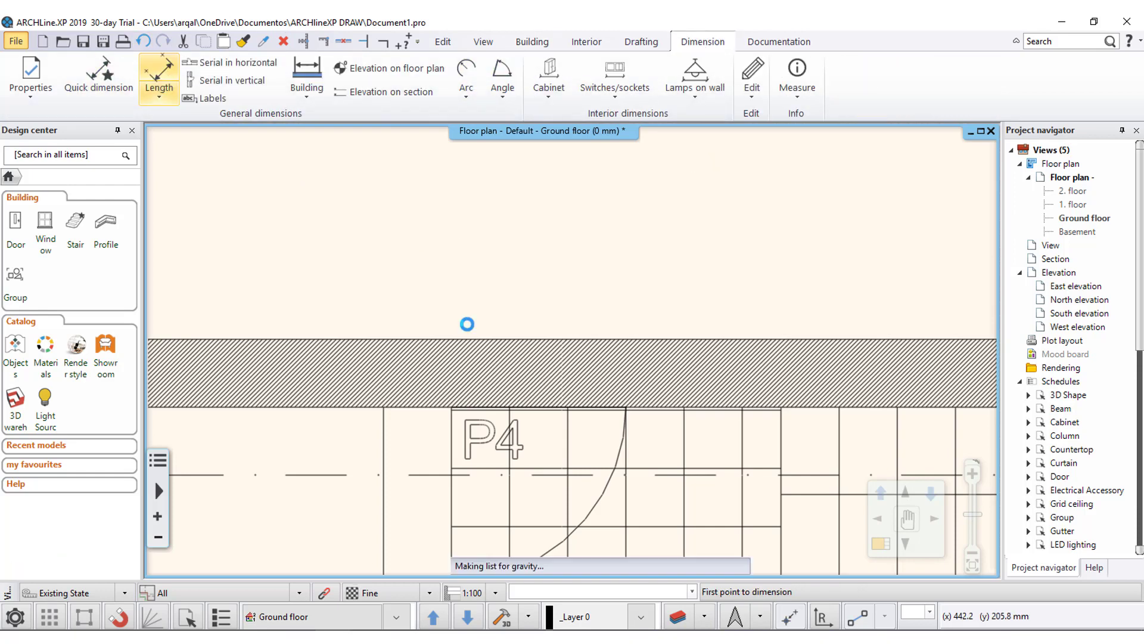
left_click(384, 403)
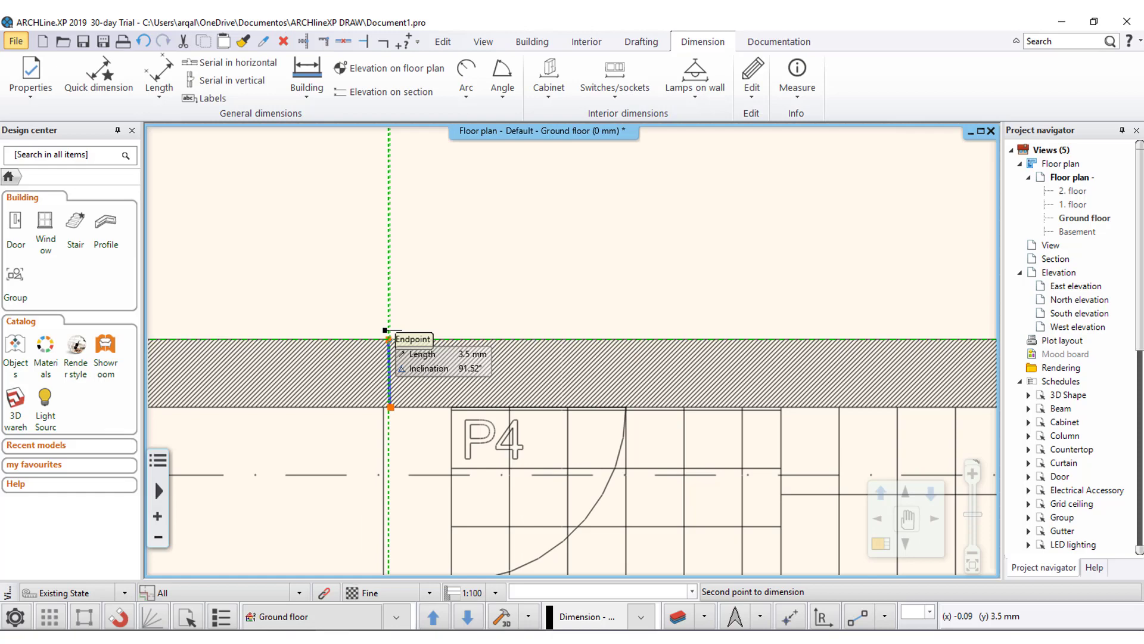
key("Escape")
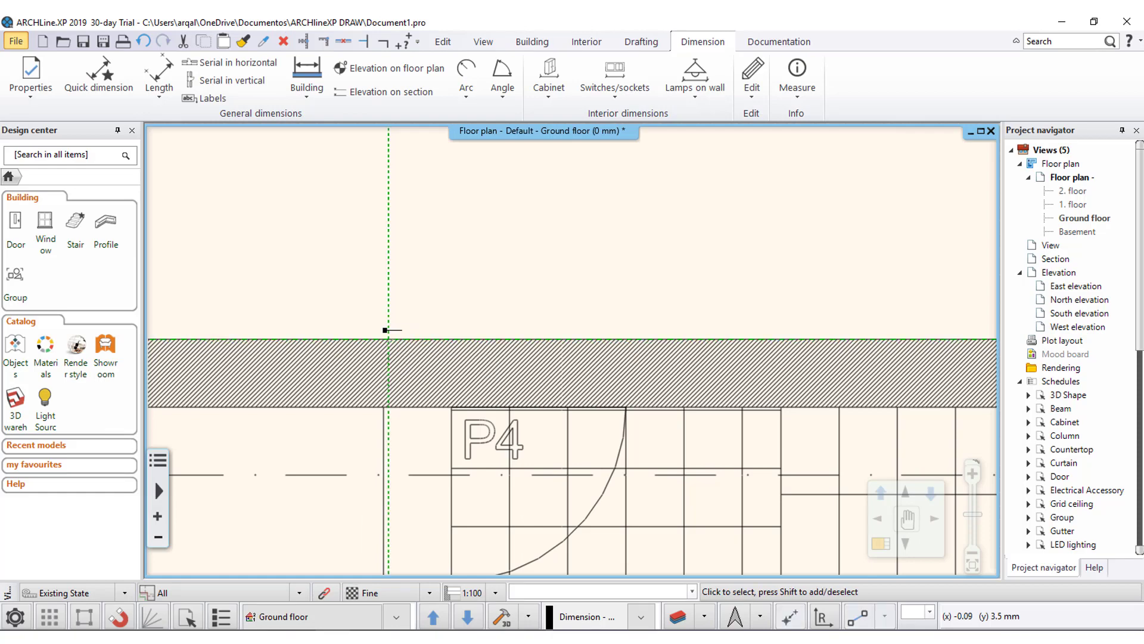
Zoom out until all four imported sheets are visible.
scroll(462, 317, "down", 2)
scroll(452, 309, "down", 2)
scroll(442, 296, "down", 2)
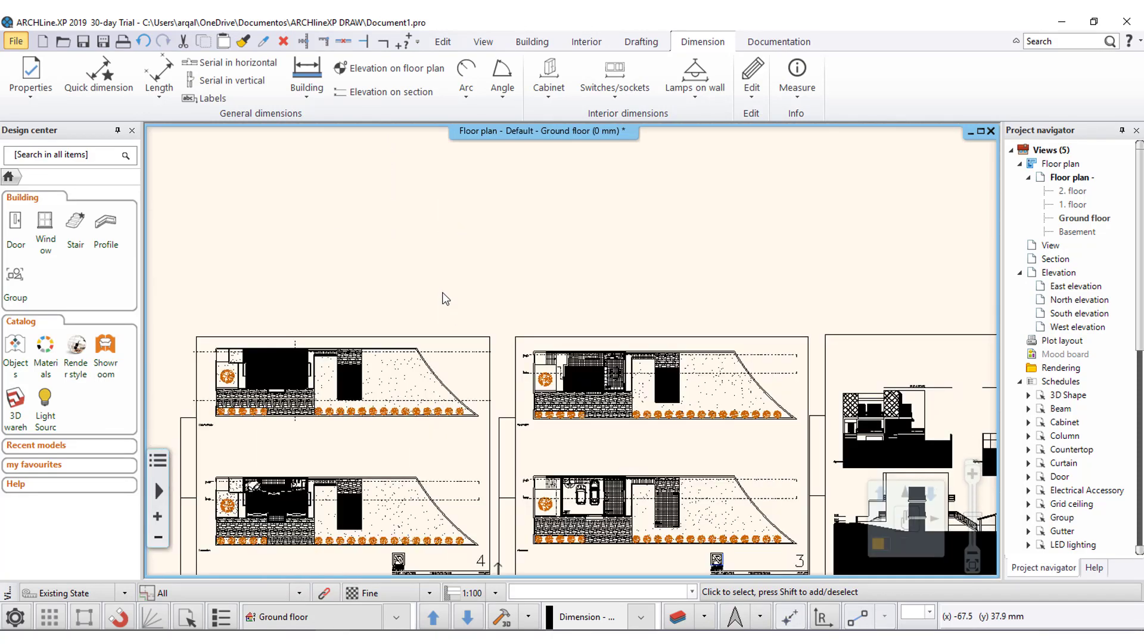
scroll(453, 295, "down", 2)
scroll(723, 401, "up", 1)
scroll(488, 317, "up", 1)
scroll(238, 316, "up", 1)
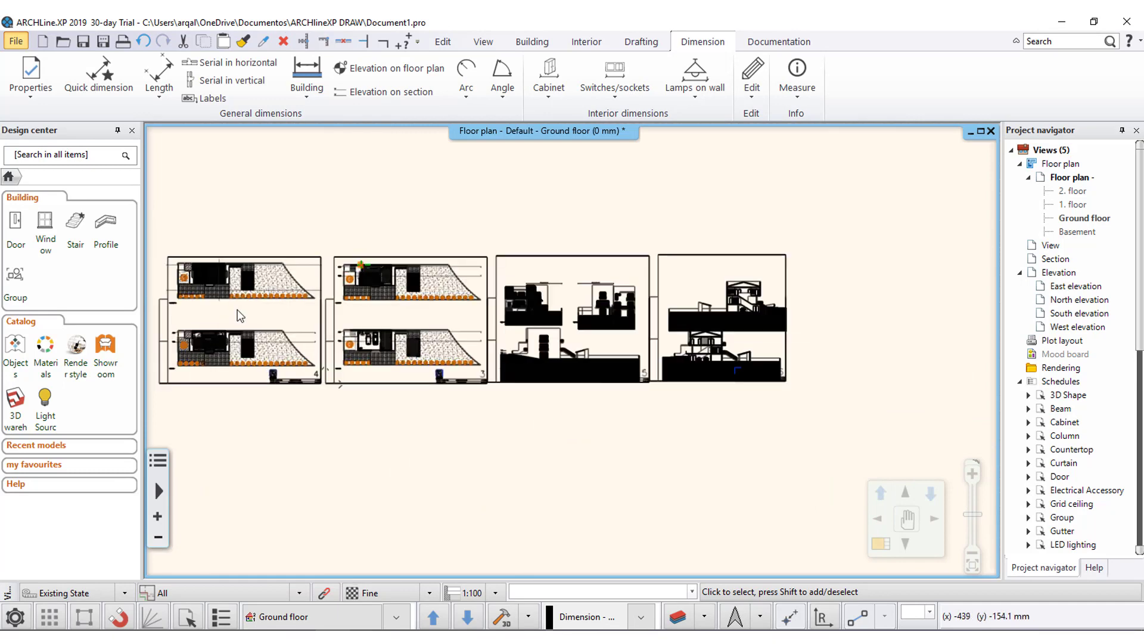
scroll(240, 316, "down", 1)
scroll(271, 290, "up", 1)
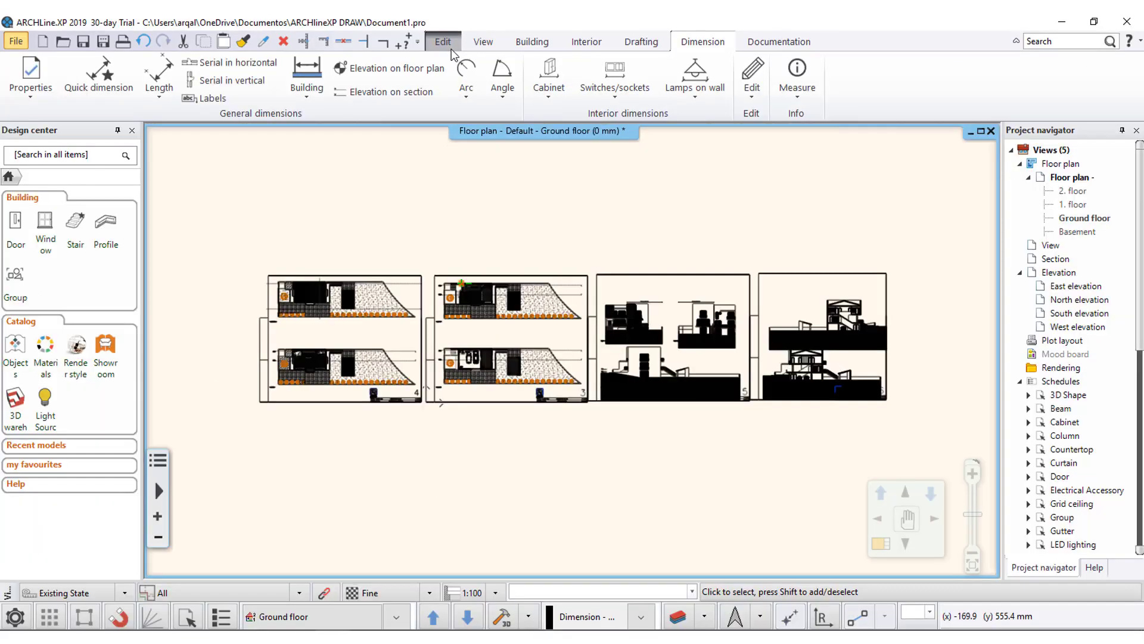
Select all objects and scale the imported PDF drawings up by 100:1.
left_click(451, 49)
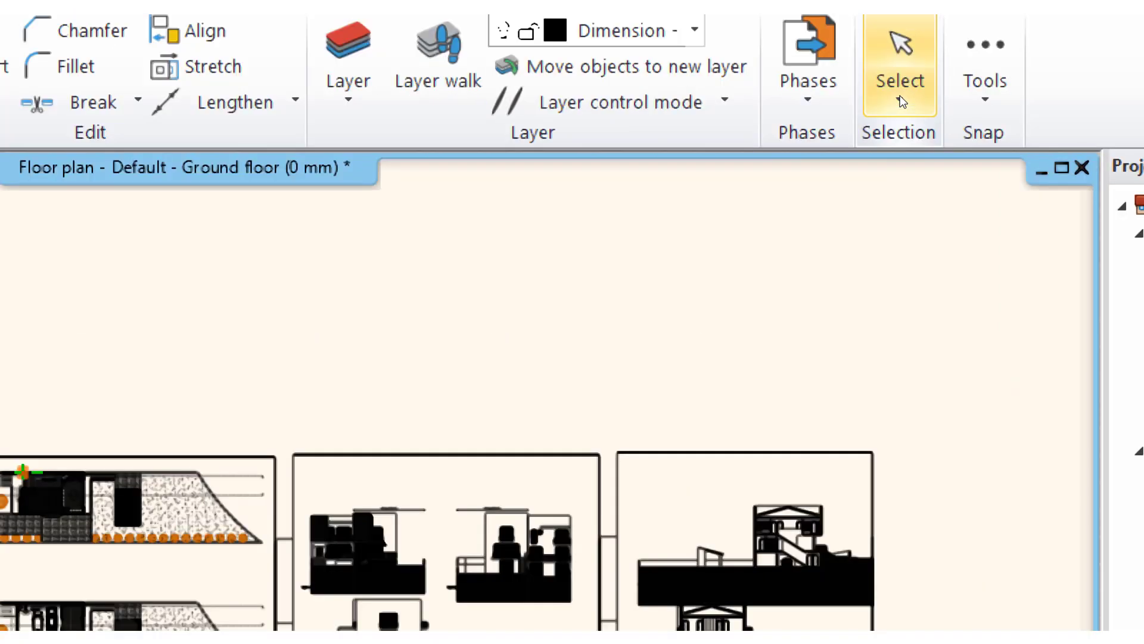
left_click(901, 101)
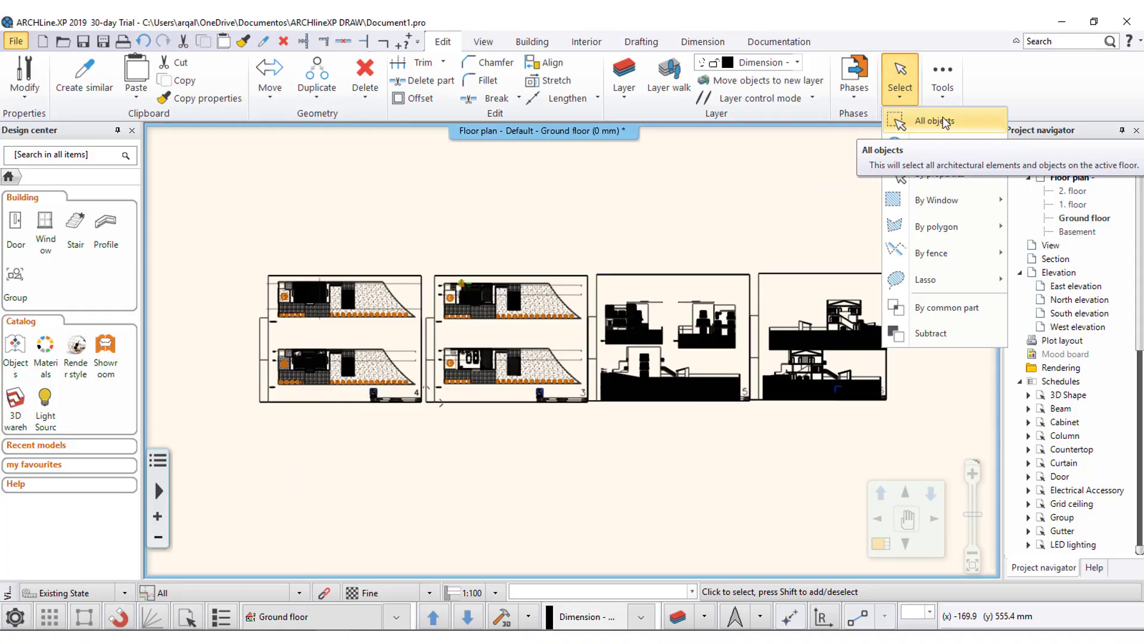
left_click(935, 121)
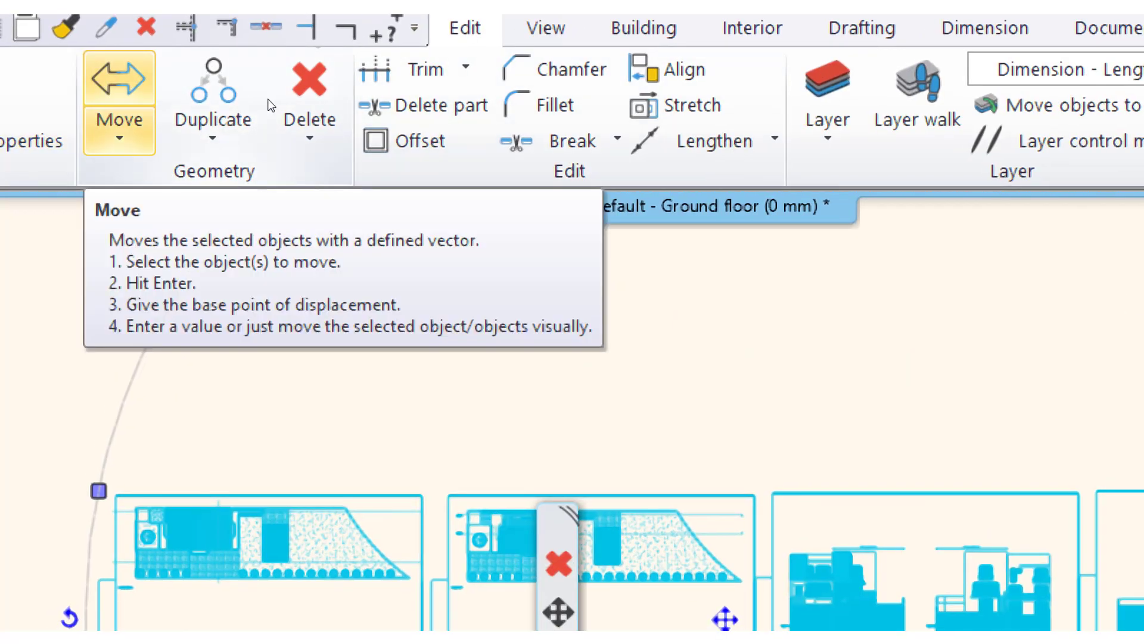
left_click(119, 128)
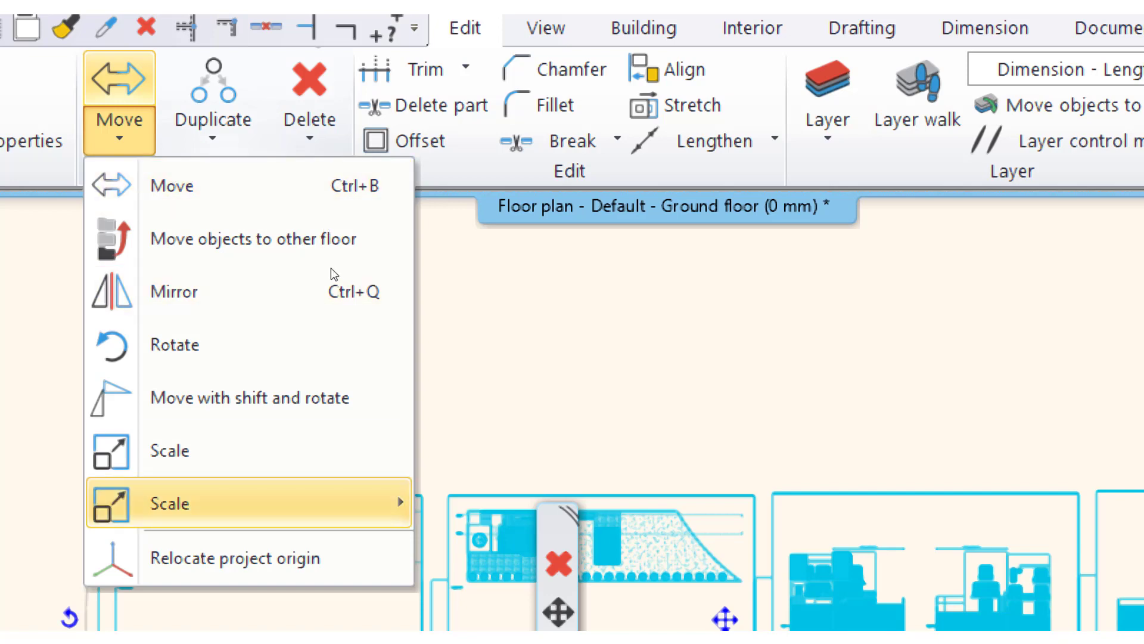
mouse_move(331, 278)
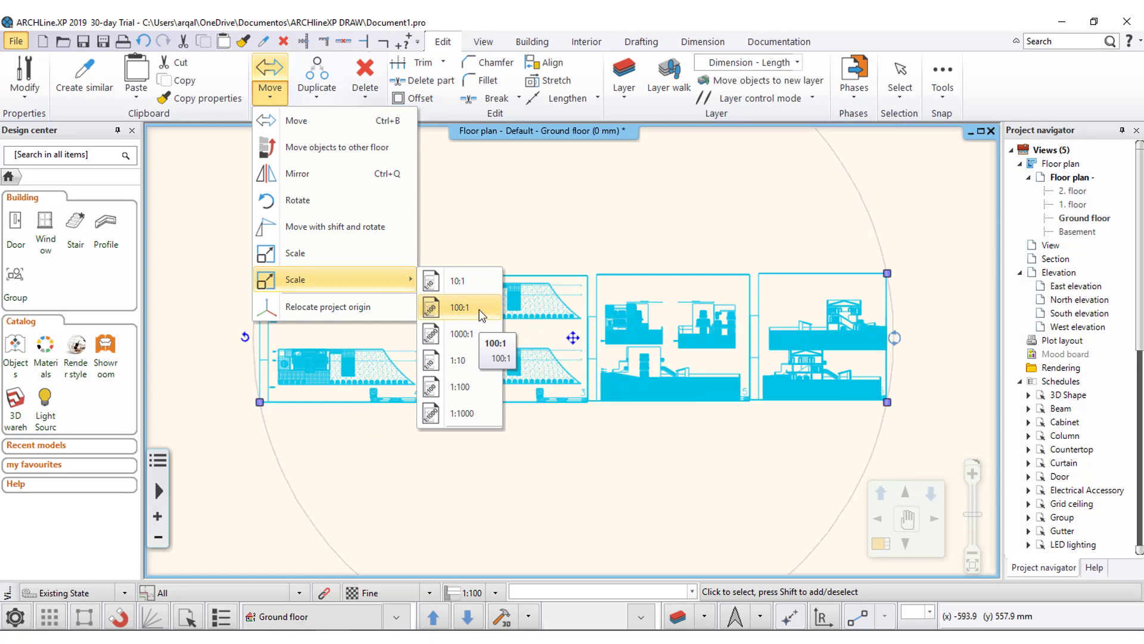
left_click(481, 307)
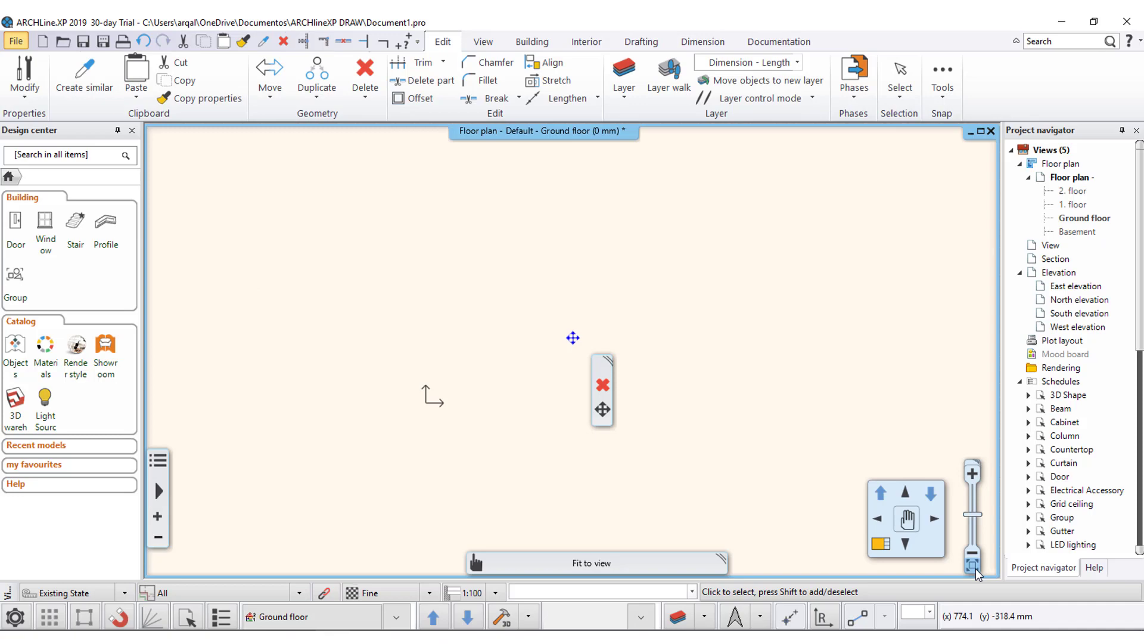
Fit the rescaled drawings to view, deselect them, and zoom to the hatched wall.
left_click(974, 566)
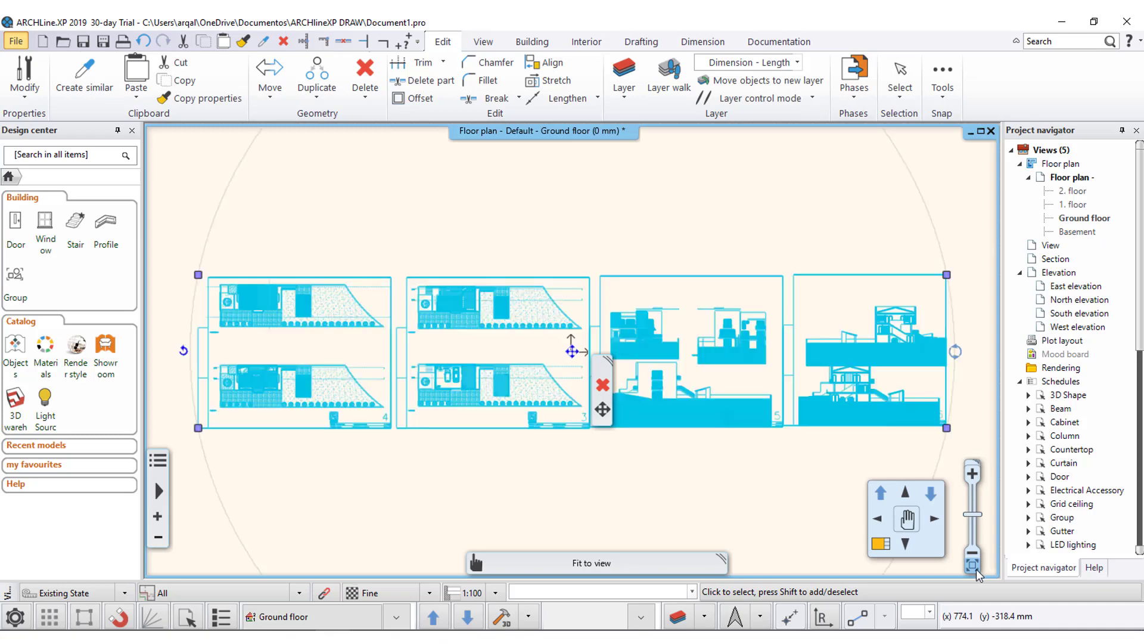
left_click(663, 244)
scroll(504, 332, "up", 3)
scroll(504, 328, "up", 3)
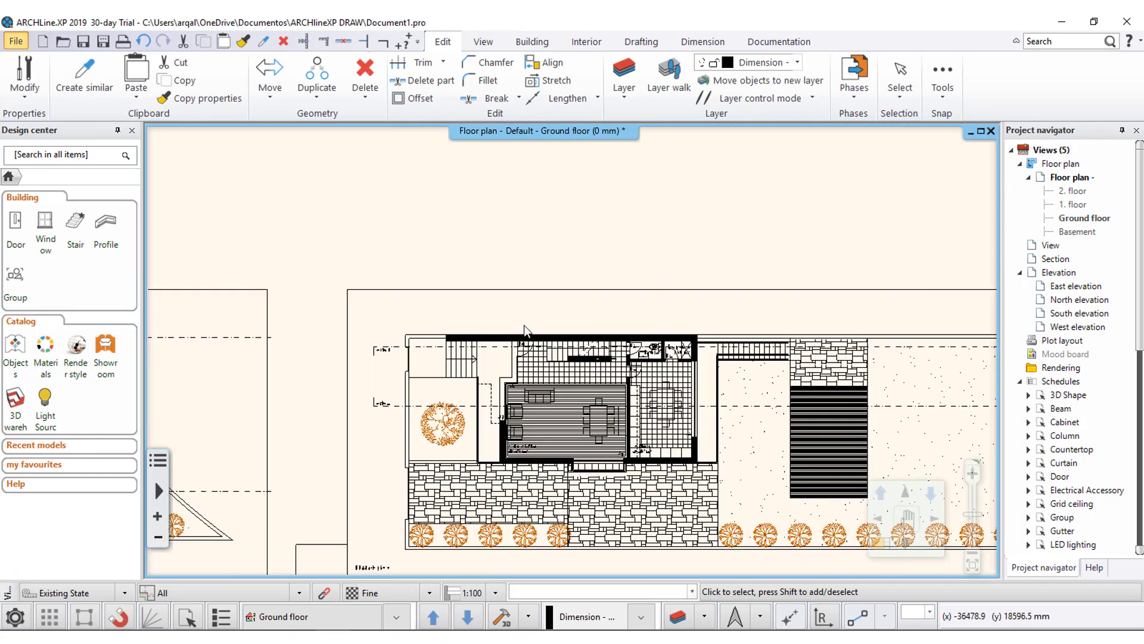
scroll(524, 325, "up", 3)
scroll(513, 411, "up", 2)
scroll(641, 327, "up", 2)
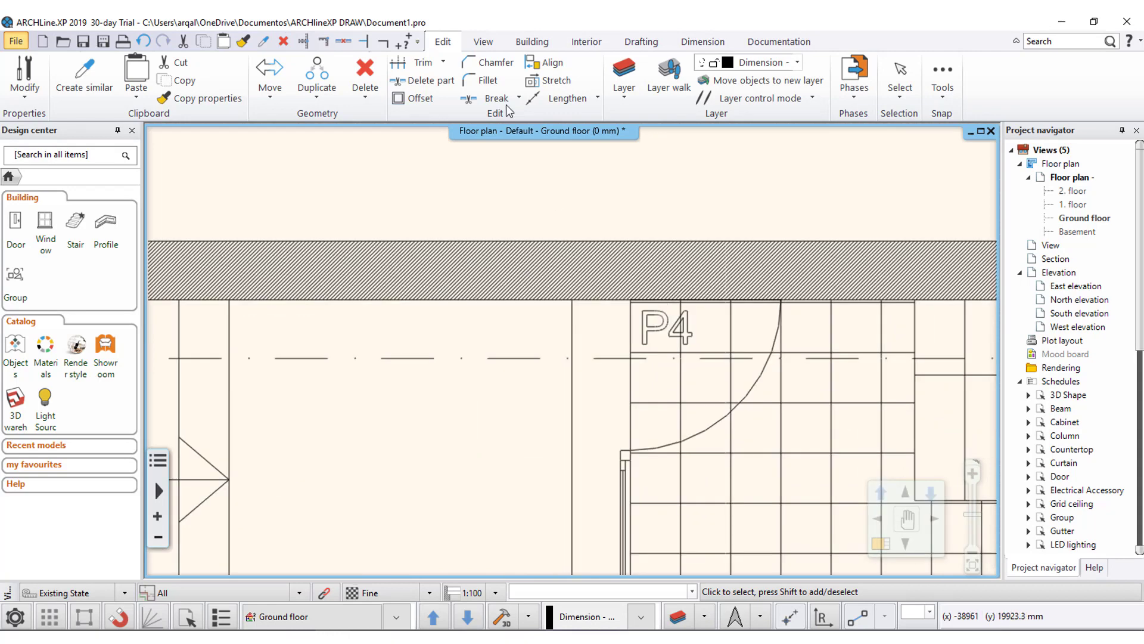
Measure the wall with the Length dimension tool, reading about 351.7 mm.
left_click(682, 43)
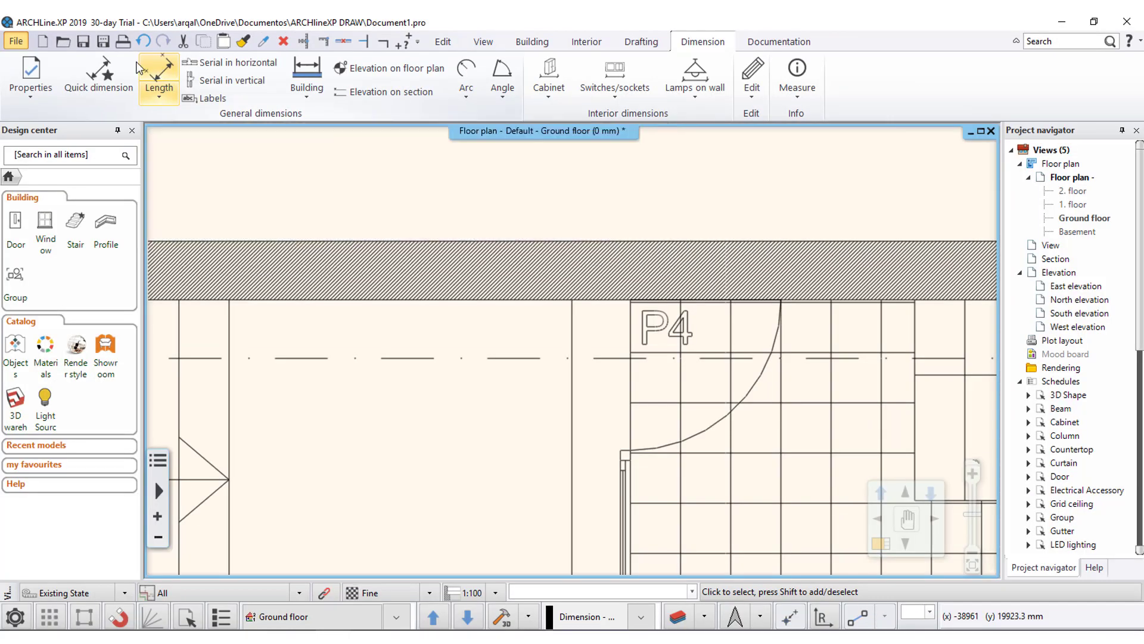
left_click(160, 73)
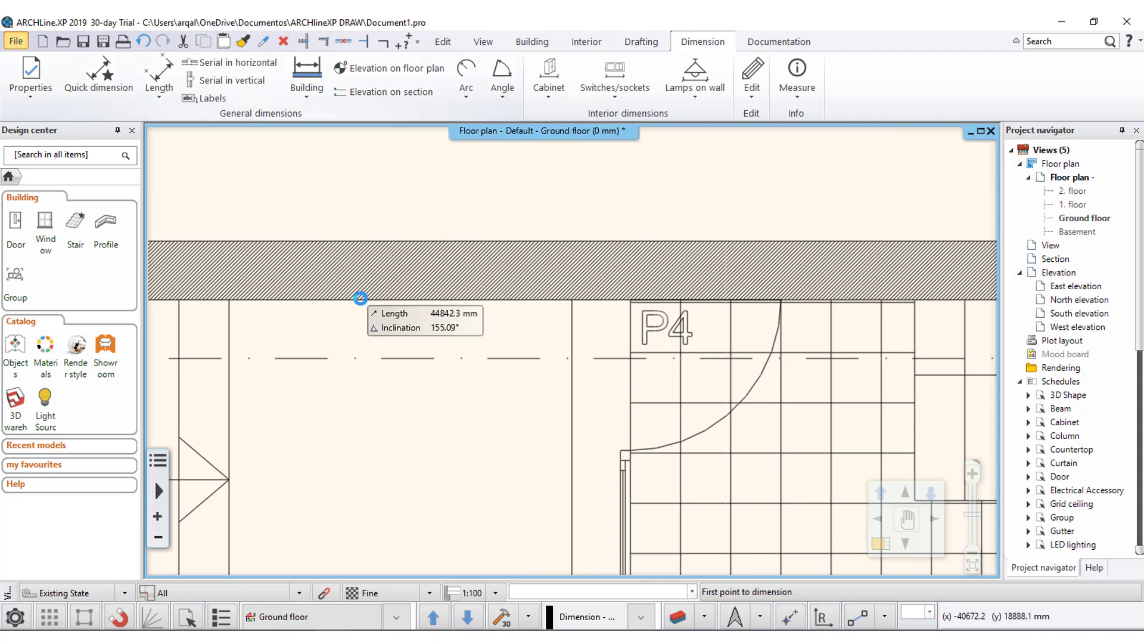
left_click(360, 299)
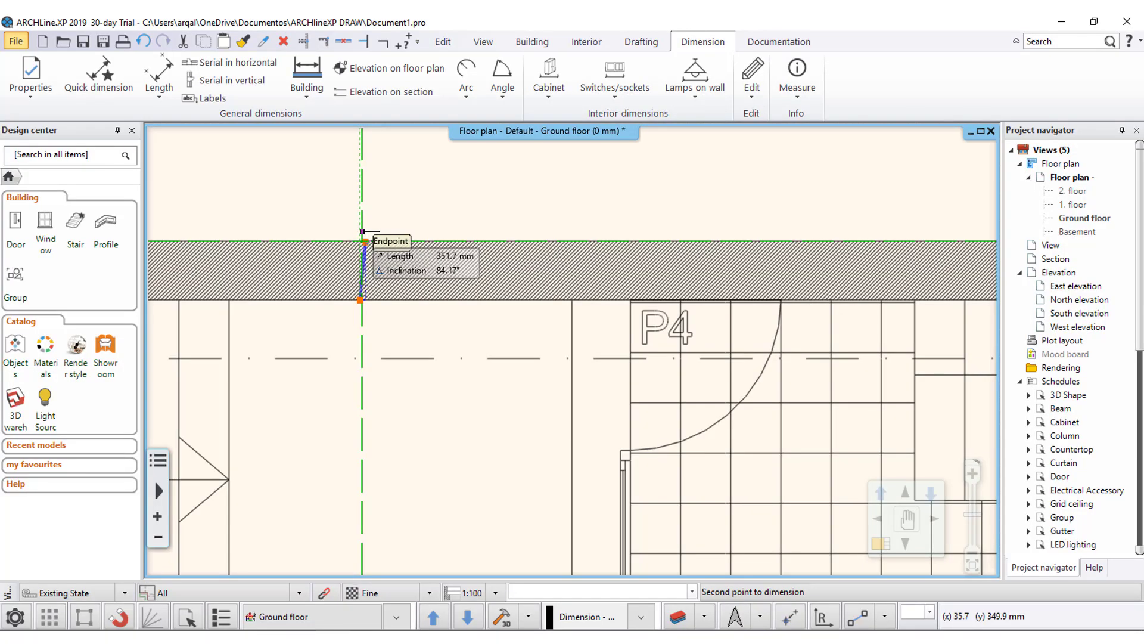
scroll(435, 258, "down", 2)
key("Escape")
Zoom out and back in to review the rescaled plans at true size.
scroll(360, 263, "down", 2)
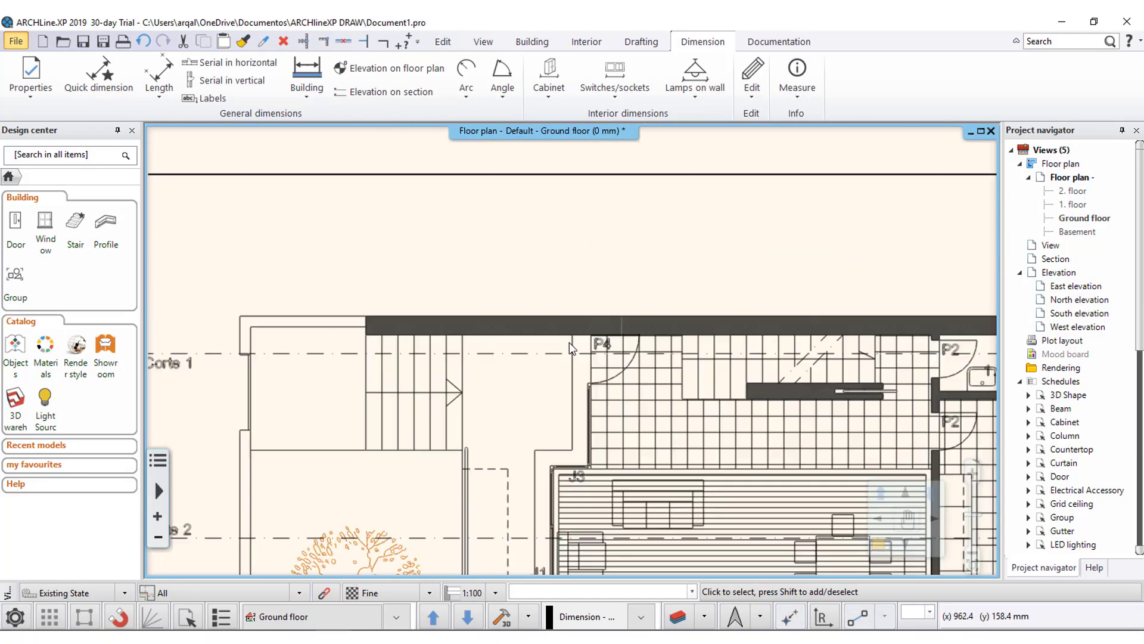
scroll(612, 281, "down", 2)
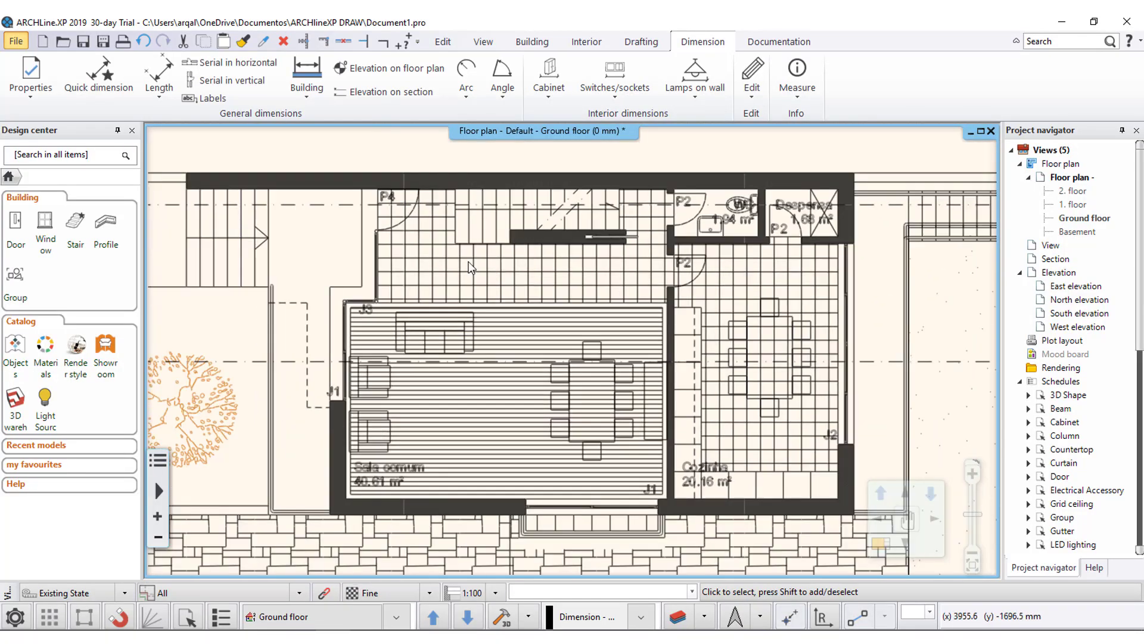
scroll(612, 281, "down", 1)
scroll(359, 221, "up", 1)
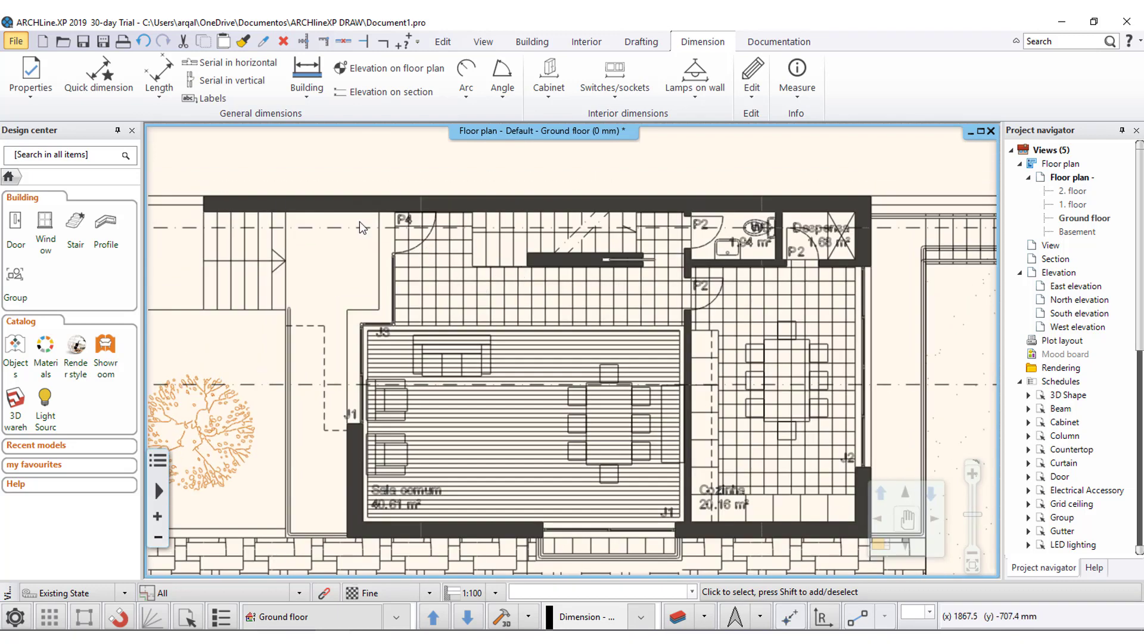
scroll(286, 216, "up", 1)
scroll(350, 239, "up", 1)
scroll(363, 268, "up", 1)
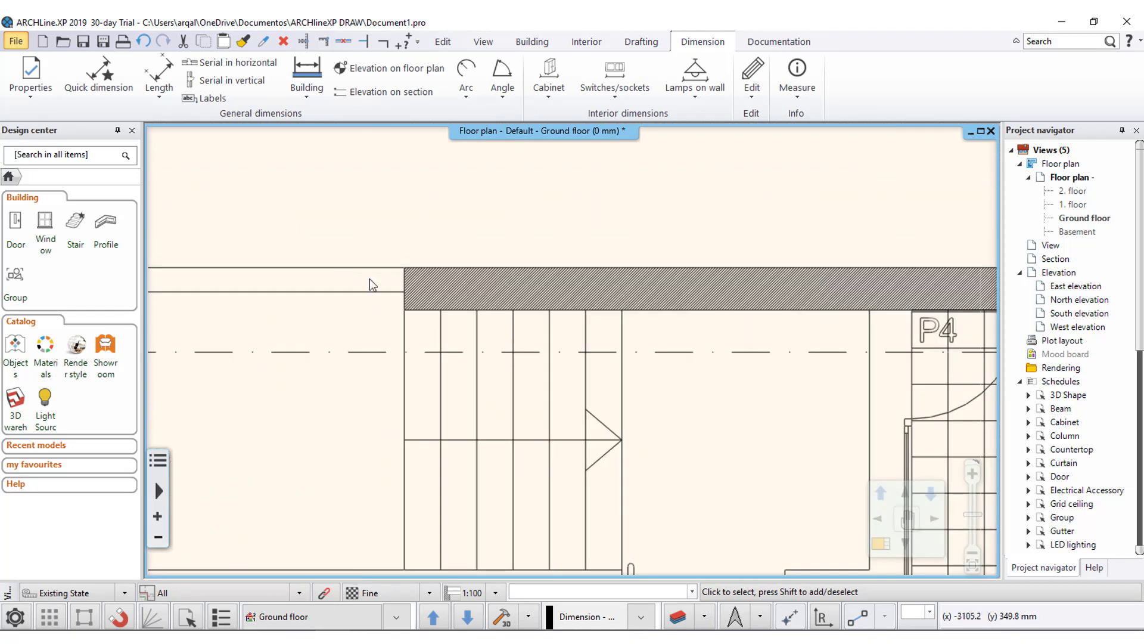
scroll(378, 284, "up", 1)
scroll(380, 282, "down", 1)
scroll(380, 282, "down", 1)
scroll(381, 282, "down", 1)
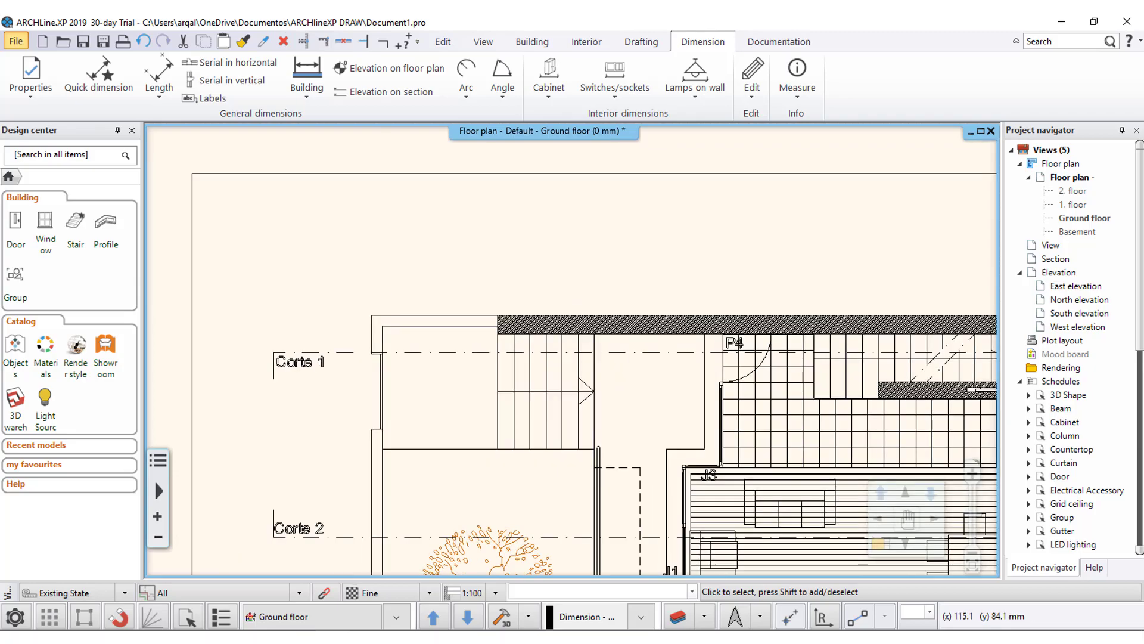
scroll(381, 283, "down", 1)
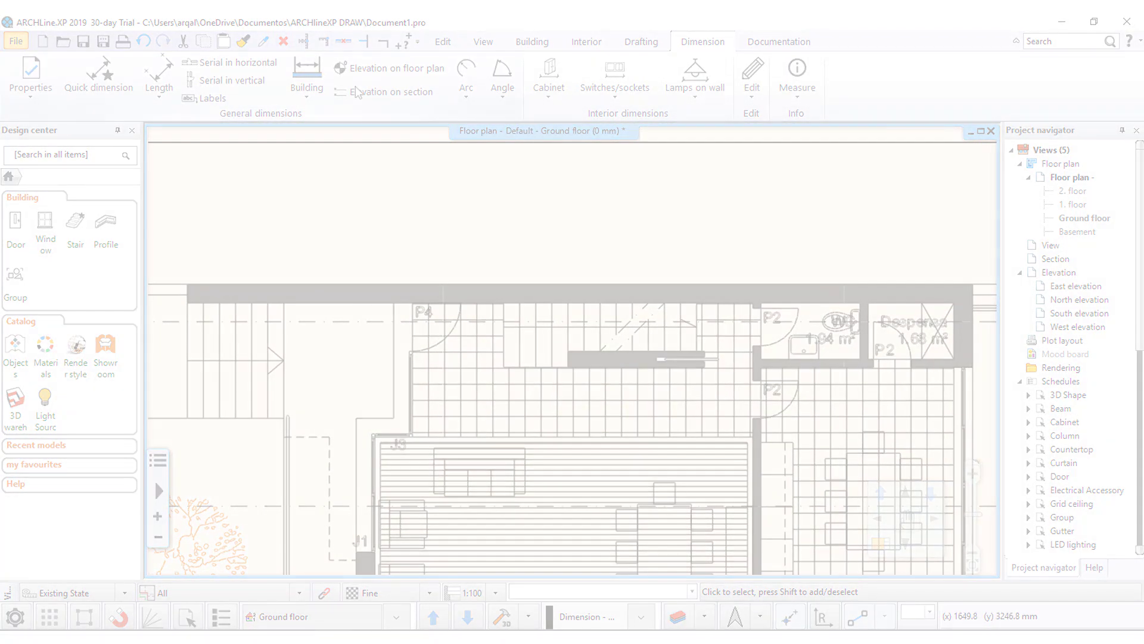